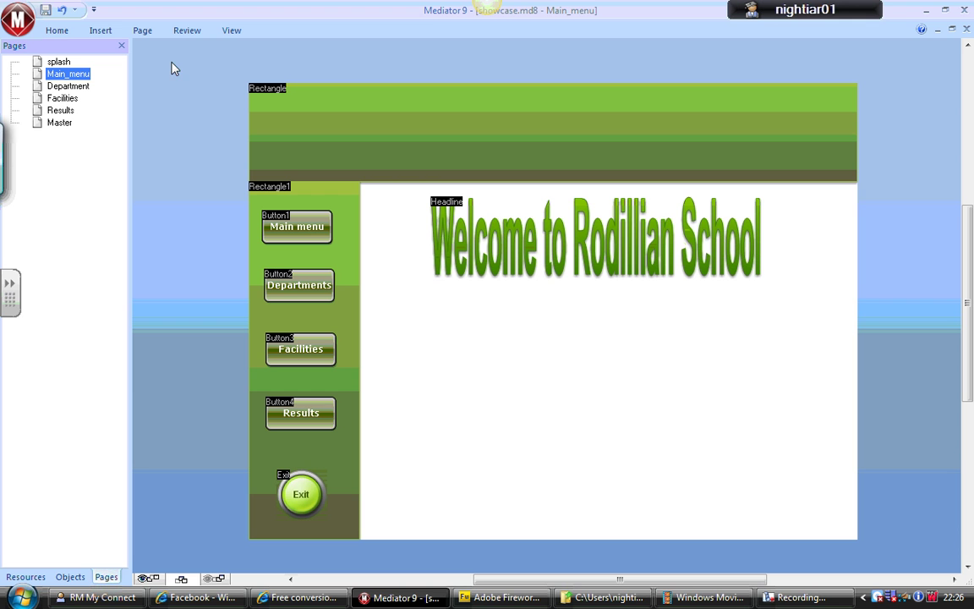
- Insert a video frame beneath the welcome headline and load edited-school-opening_vid.avi into it
left_click(100, 31)
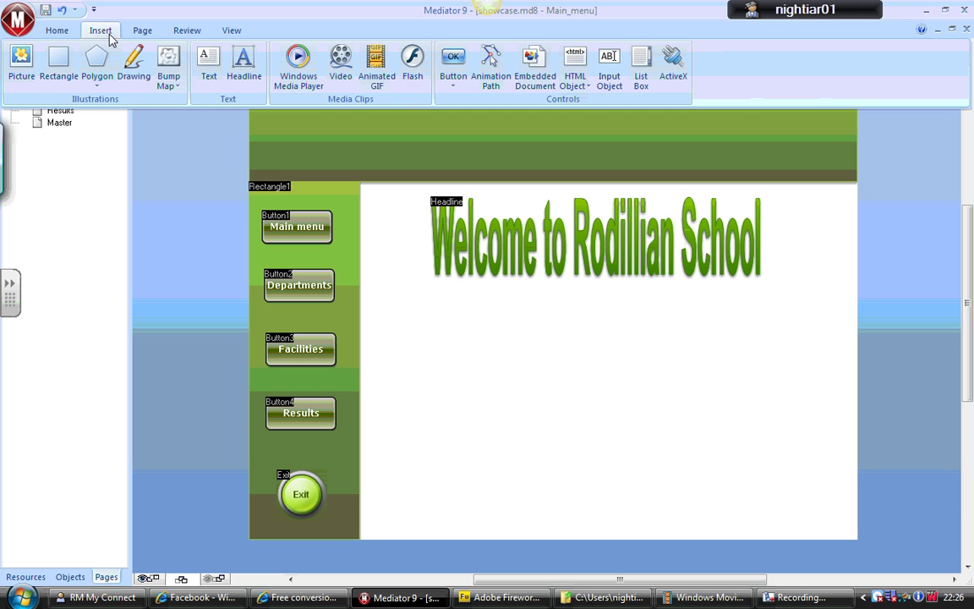
left_click(341, 68)
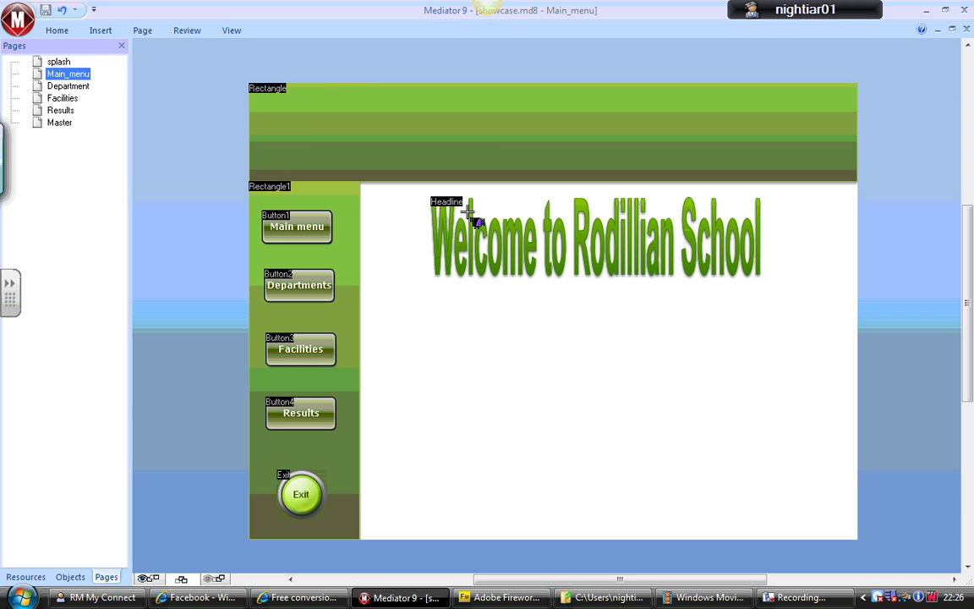
left_click_drag(482, 324, 706, 492)
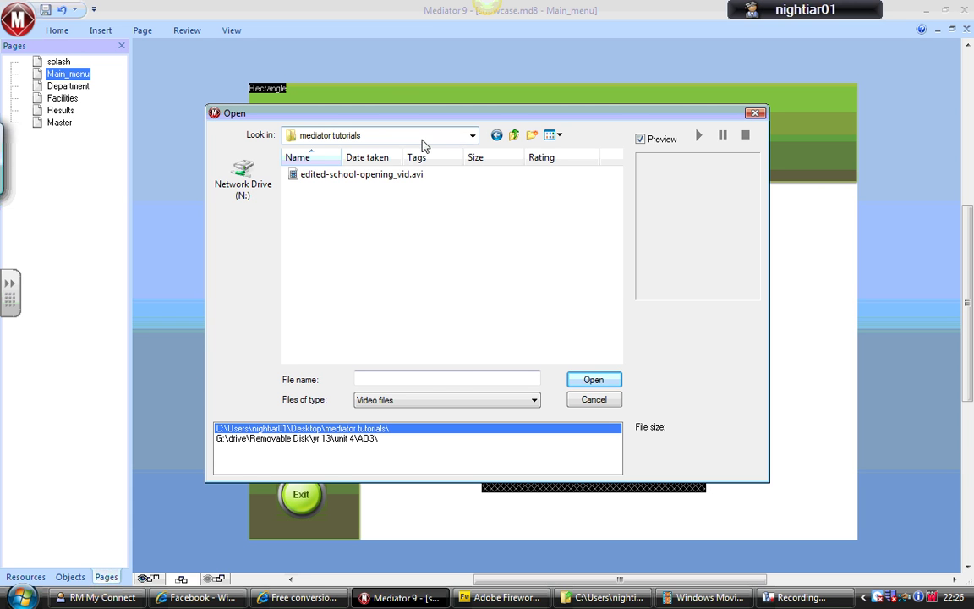
left_click(365, 174)
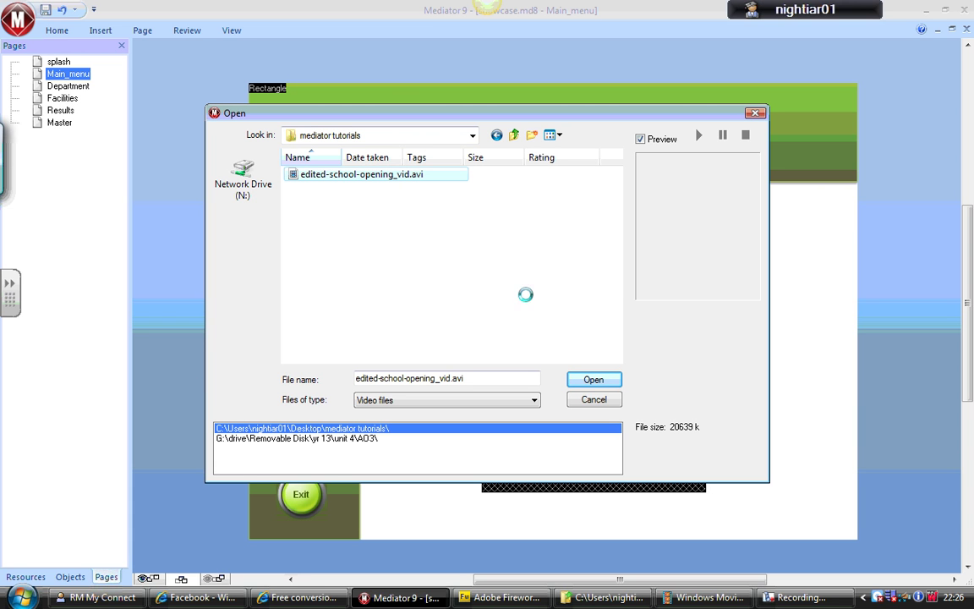
left_click(593, 379)
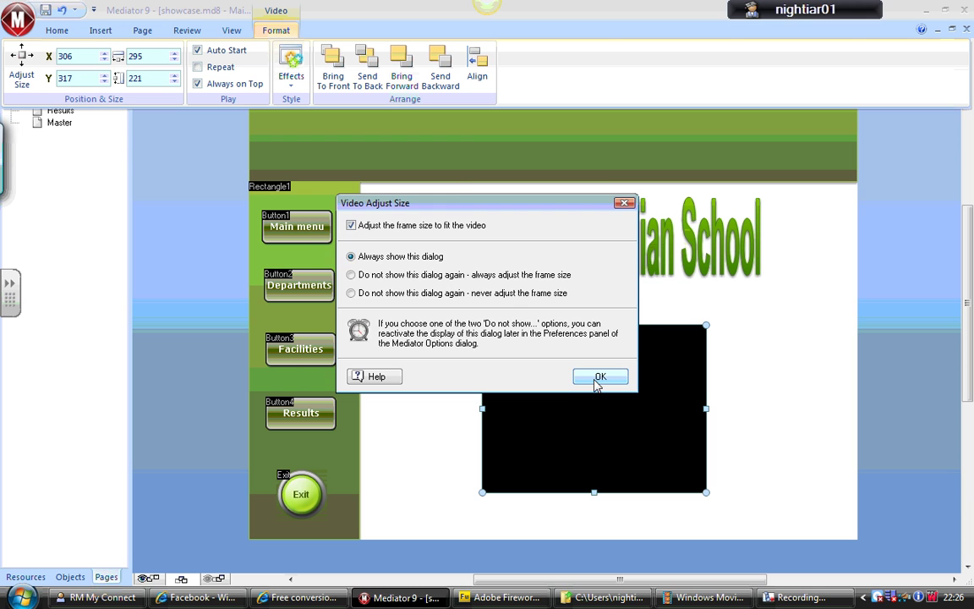
- Fit the frame to the video and shorten it from the top to 352 × 256
left_click(598, 378)
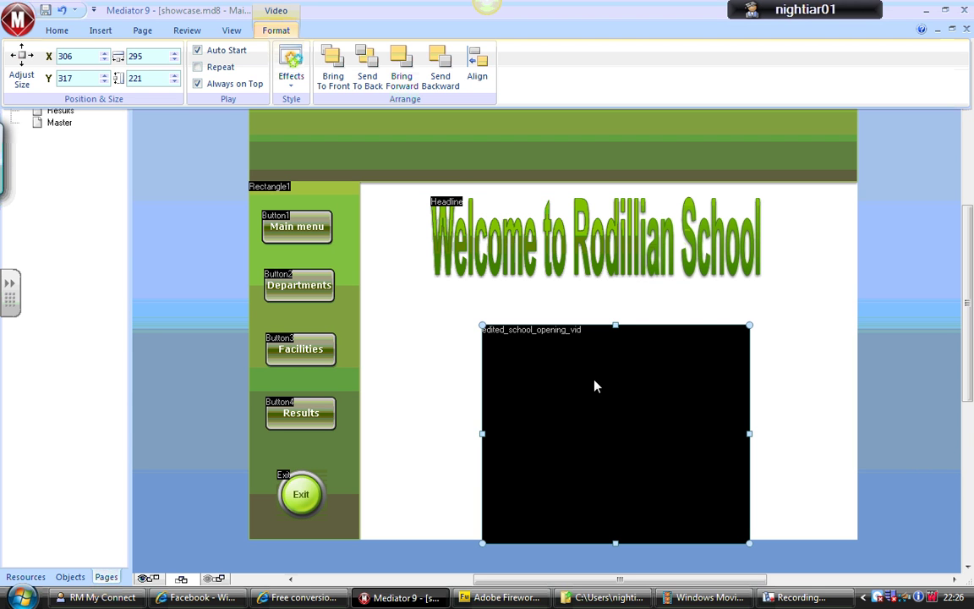
left_click(600, 363)
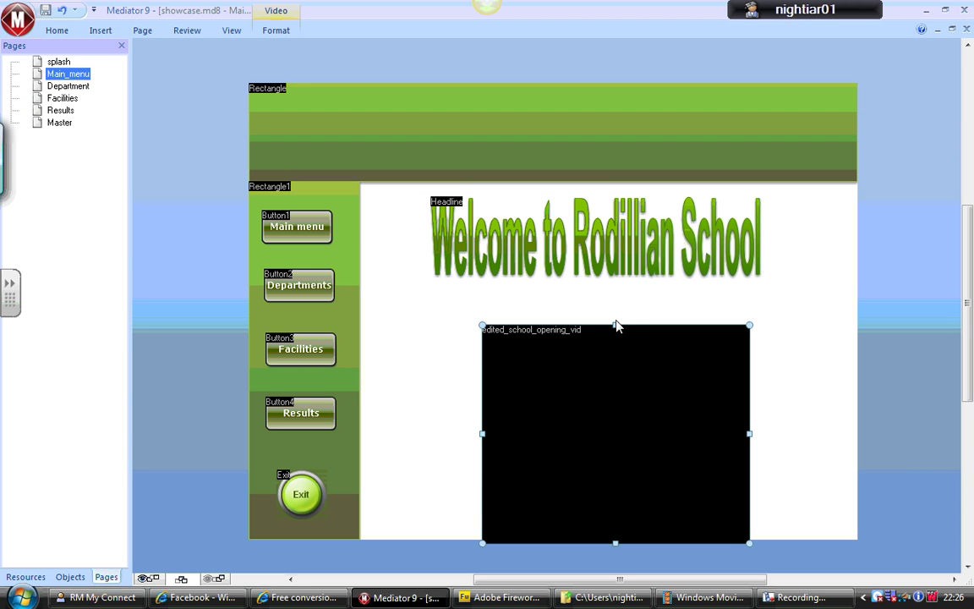
mouse_move(617, 326)
left_mouse_down()
mouse_move(620, 385)
mouse_move(618, 341)
left_mouse_up()
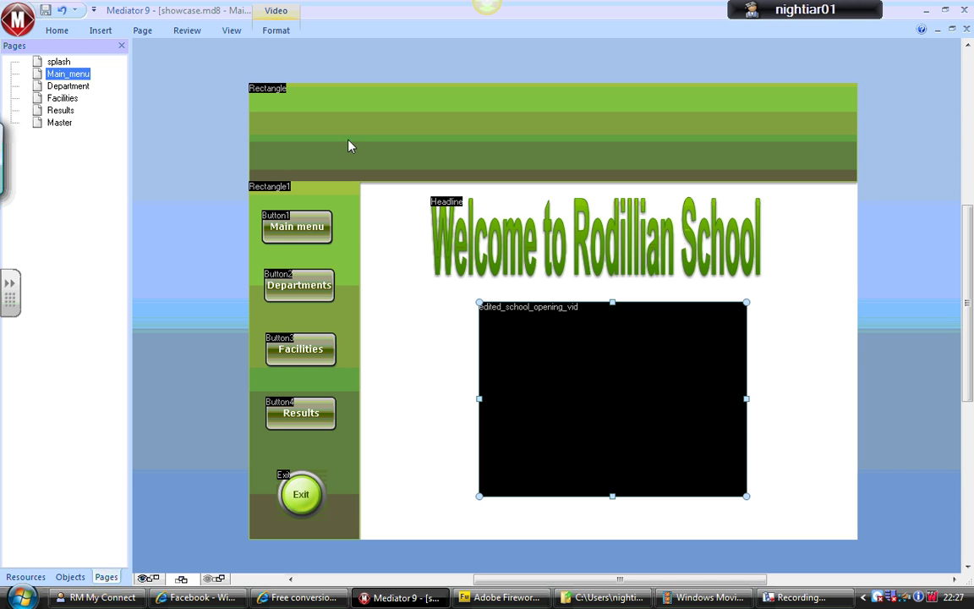
- Turn off Auto Start and Always on Top in the video's format settings
left_click(275, 30)
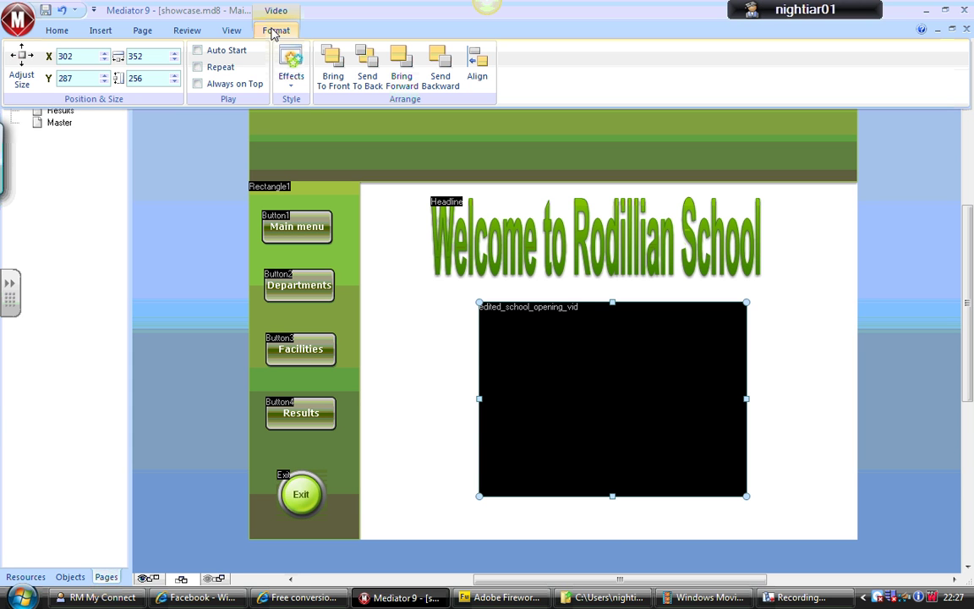
left_click(555, 340)
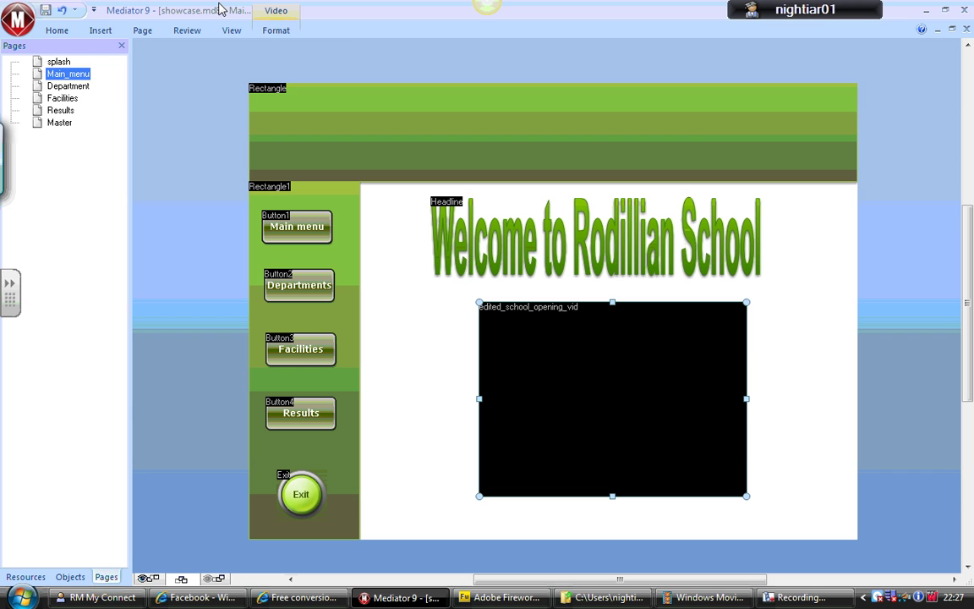
left_click(276, 31)
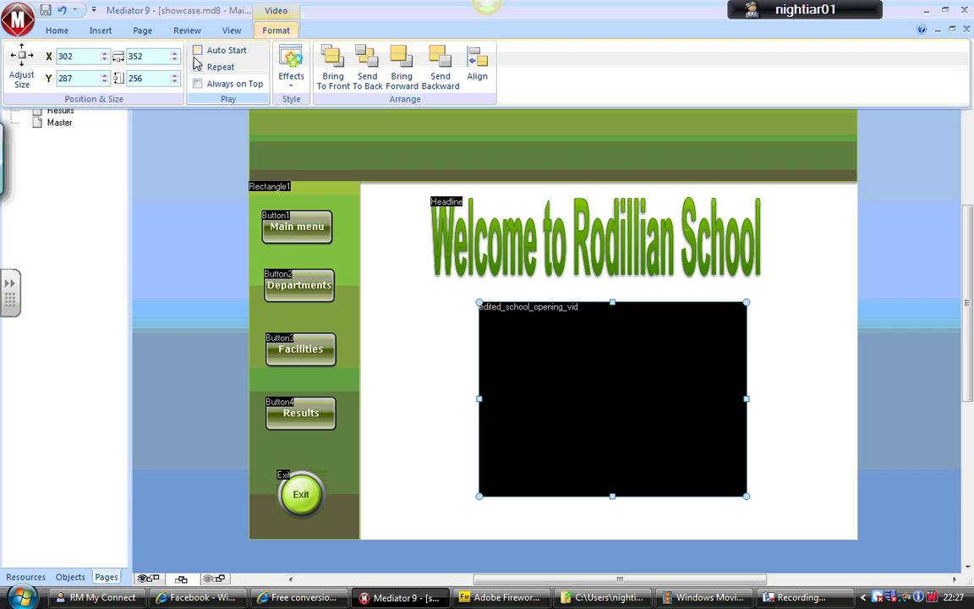
left_click(602, 320)
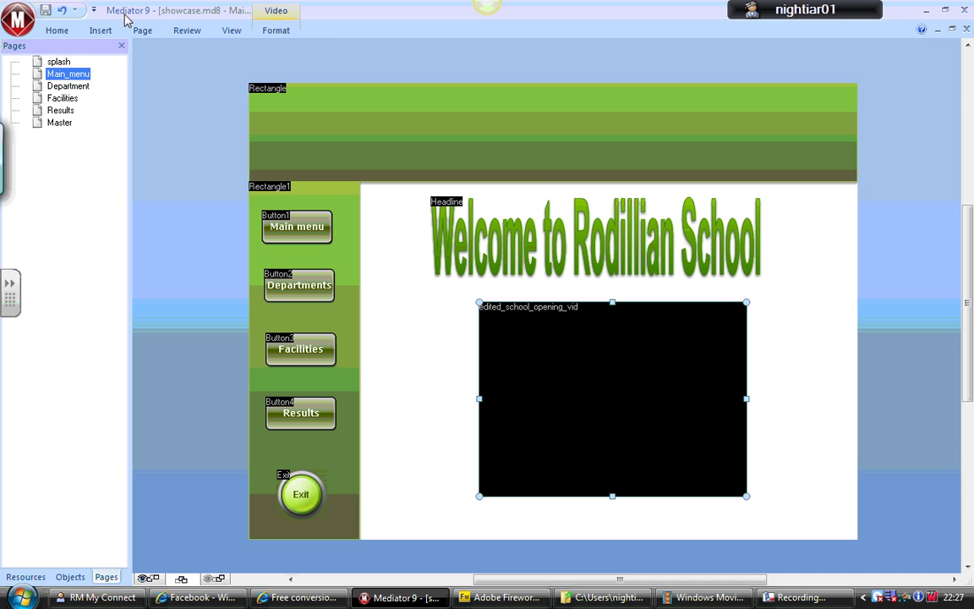
- Place a green Round - Player play button just below the video's lower-left corner
left_click(100, 31)
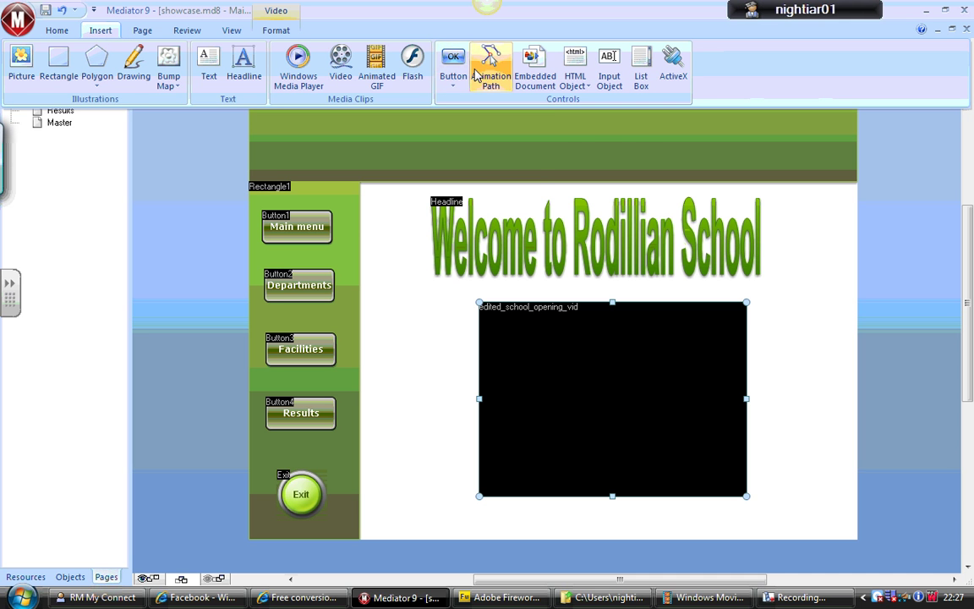
left_click(453, 83)
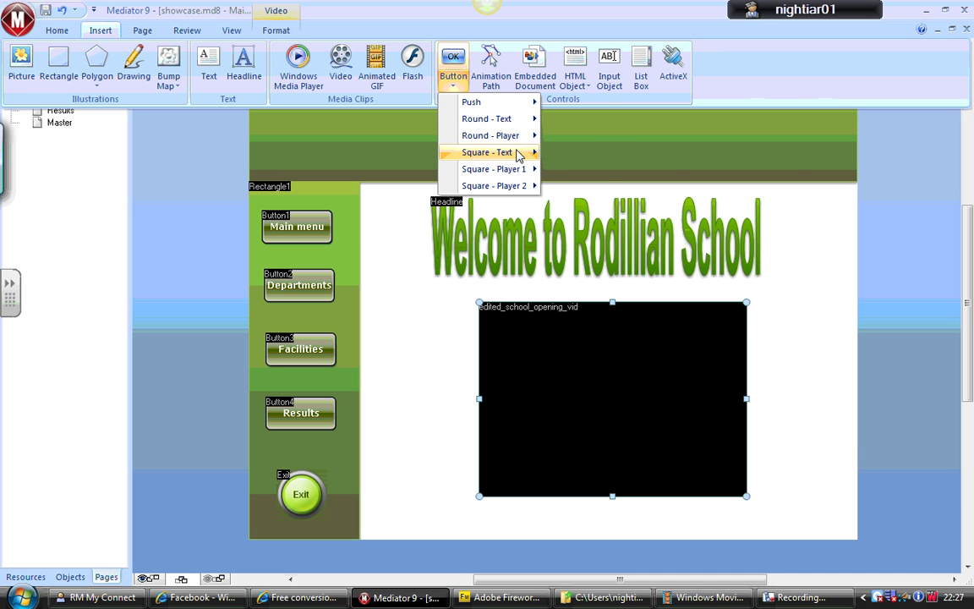
mouse_move(526, 135)
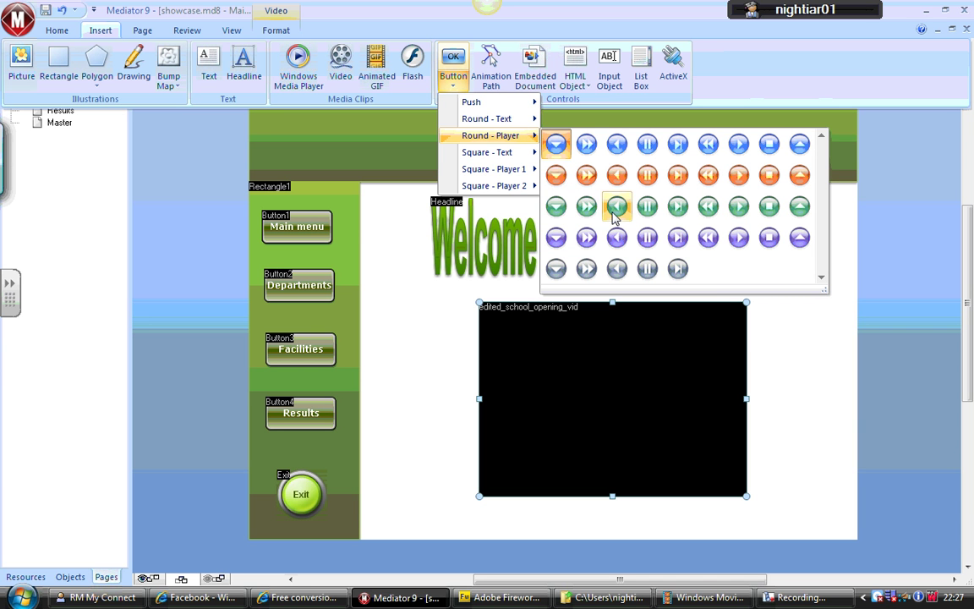
left_click(740, 213)
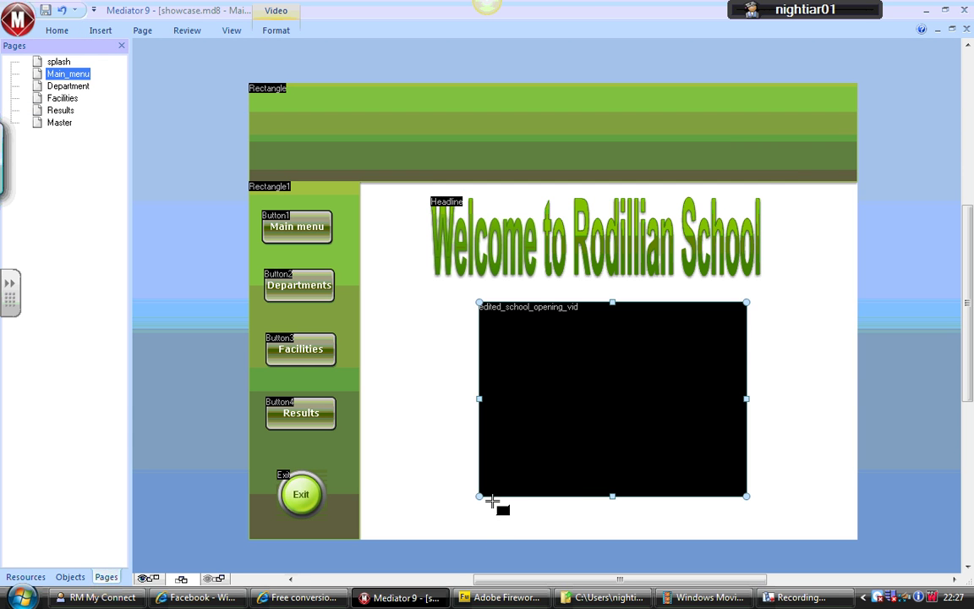
left_click(546, 533)
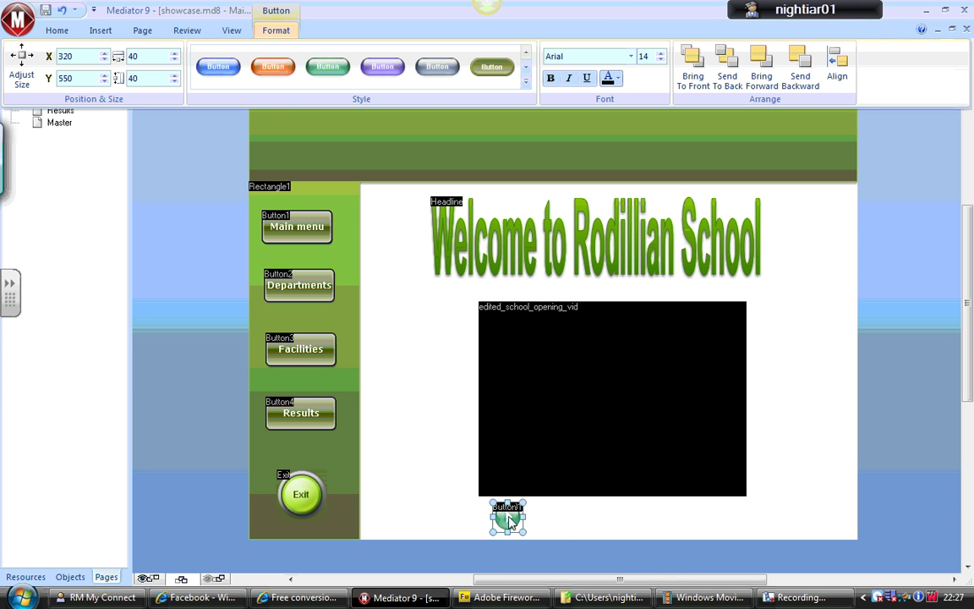
- Add a Mouse Click event to the play button in the Main_menu page events
left_click(510, 522)
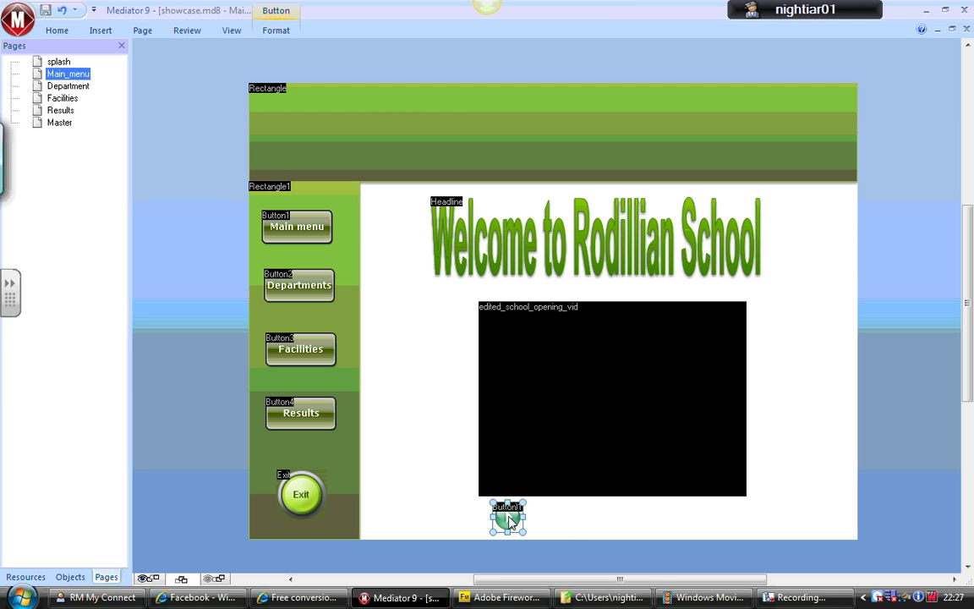
left_click(142, 30)
left_click(190, 61)
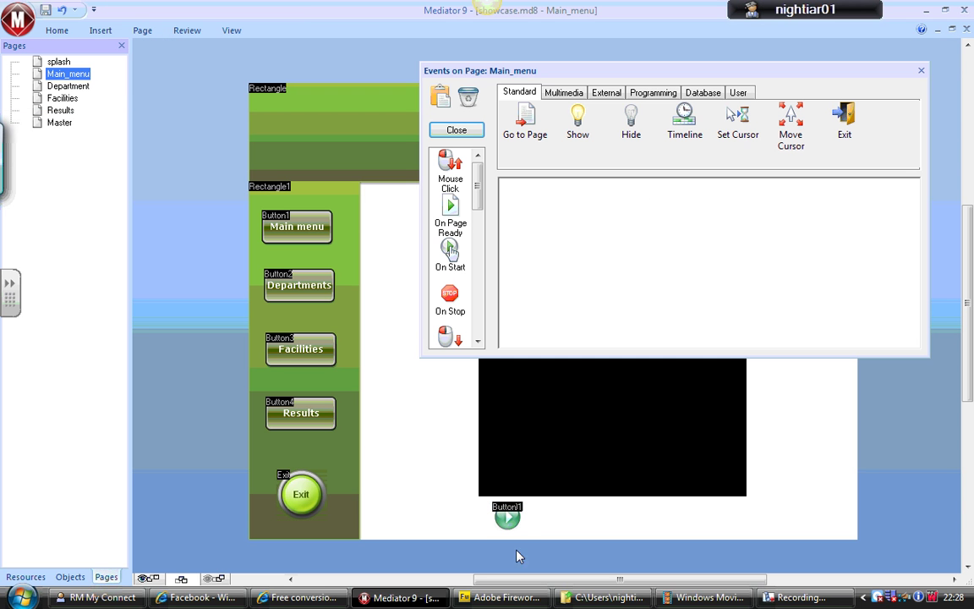
left_click(509, 520)
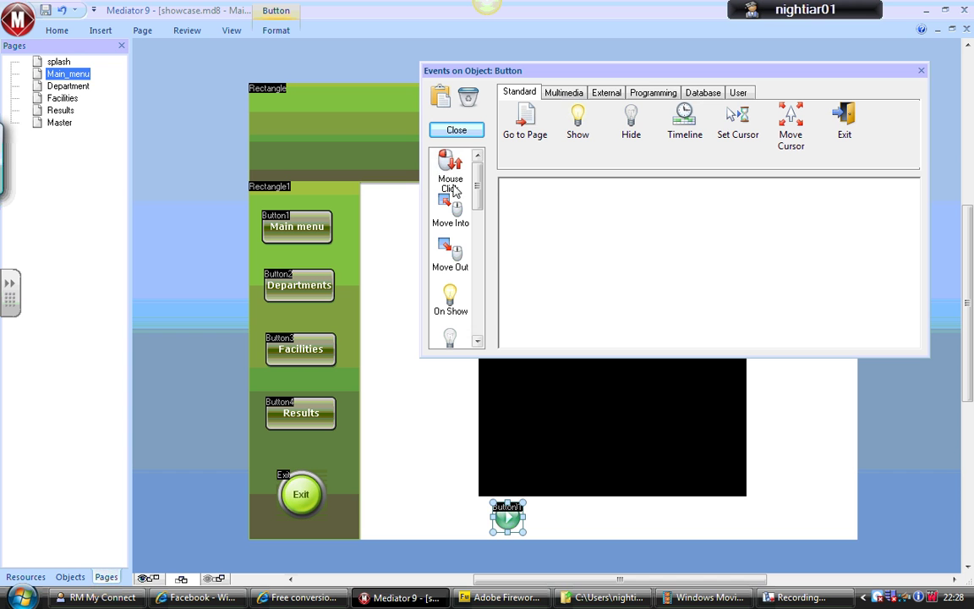
left_click_drag(450, 176, 522, 218)
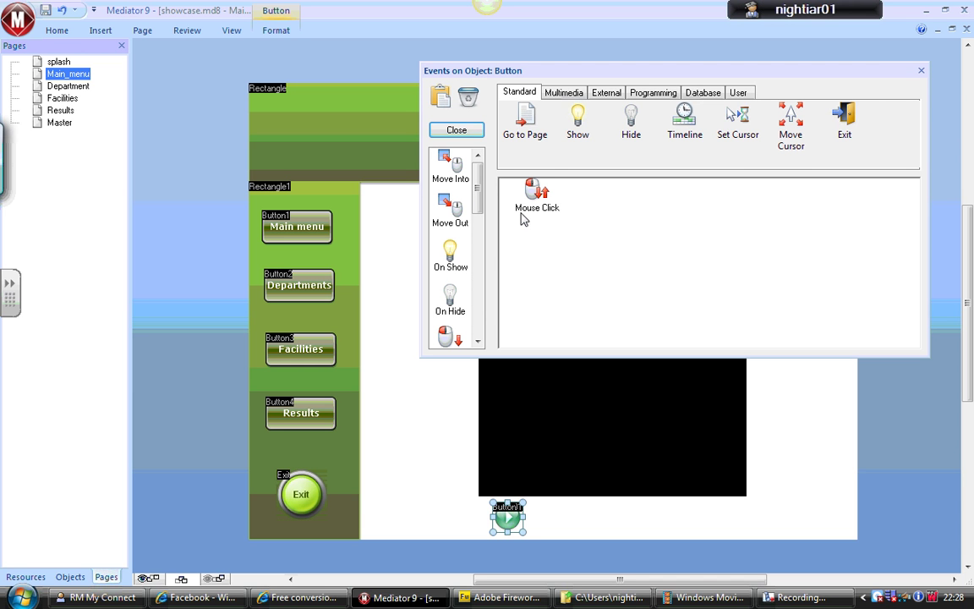
- Attach a Multimedia Start action targeting edited_school_opening_vid to the play button's click
left_click(566, 95)
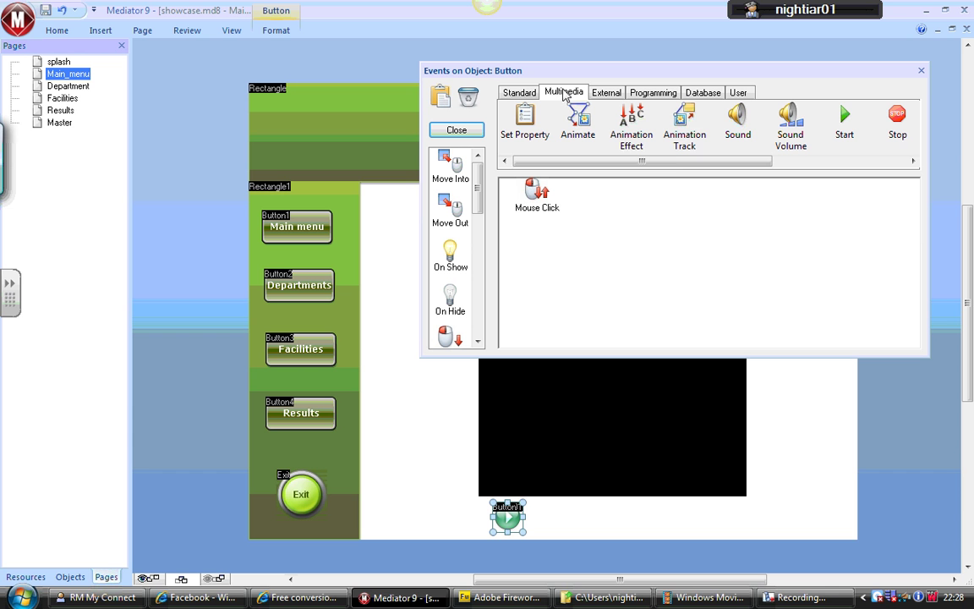
left_click(848, 118)
left_click_drag(761, 160, 838, 161)
left_click_drag(718, 118, 616, 207)
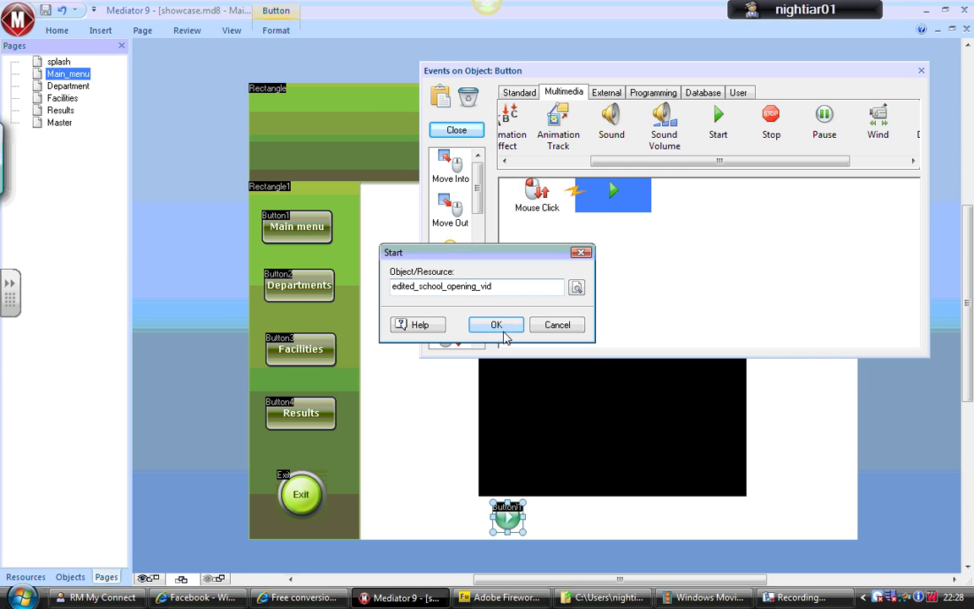
left_click(498, 329)
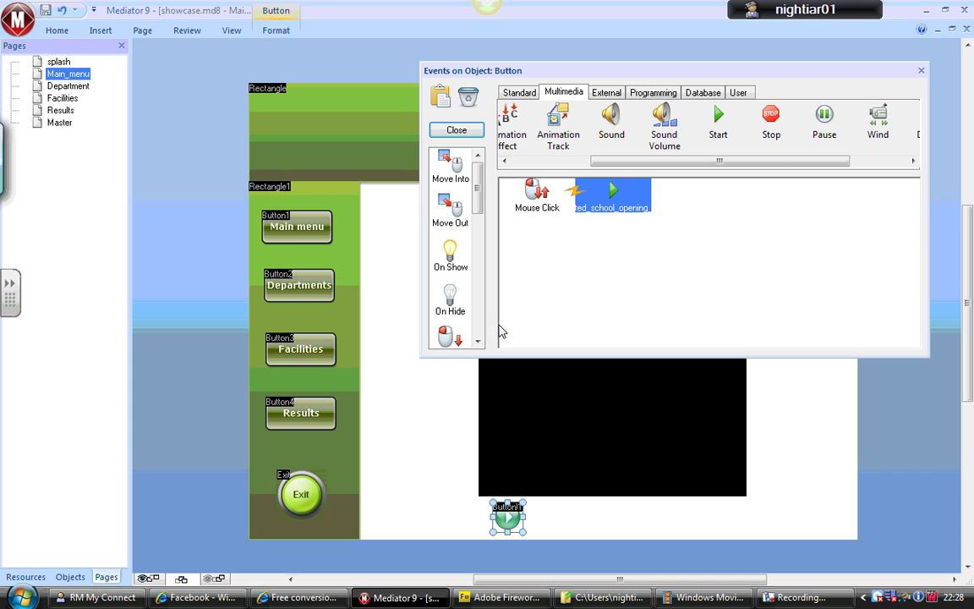
left_click(921, 73)
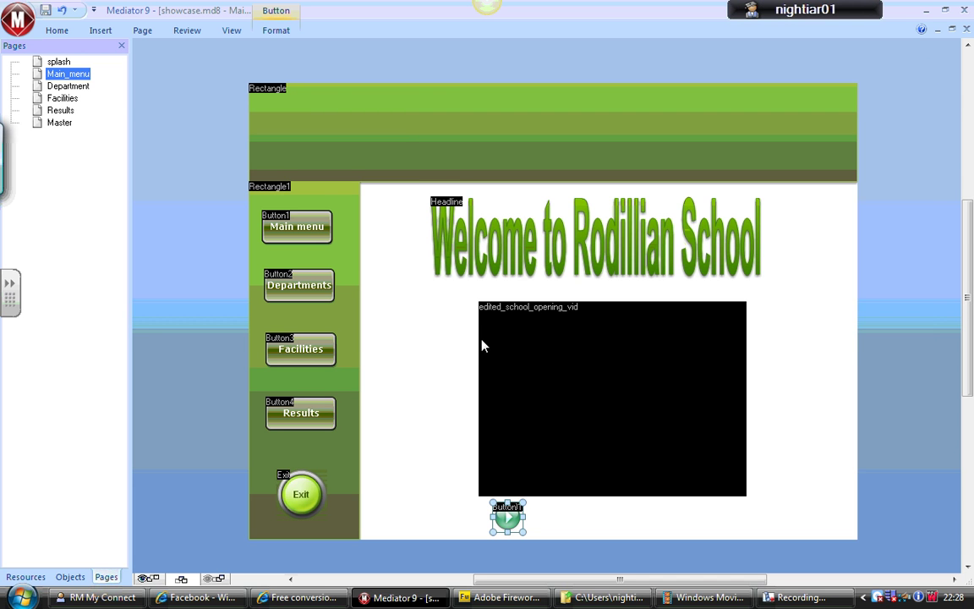
- Place a green Round - Player pause button to the right of the play button
left_click(99, 30)
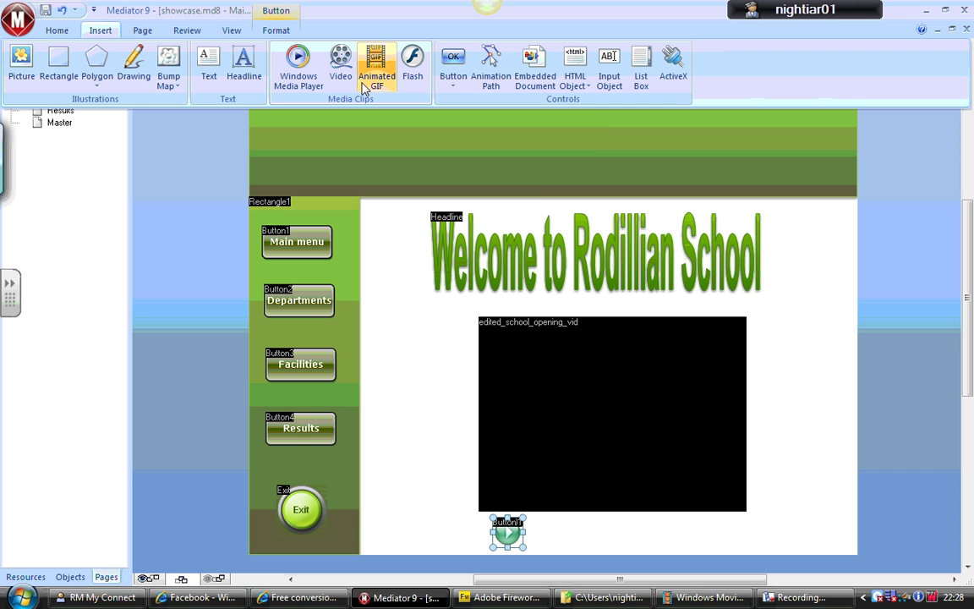
left_click(453, 80)
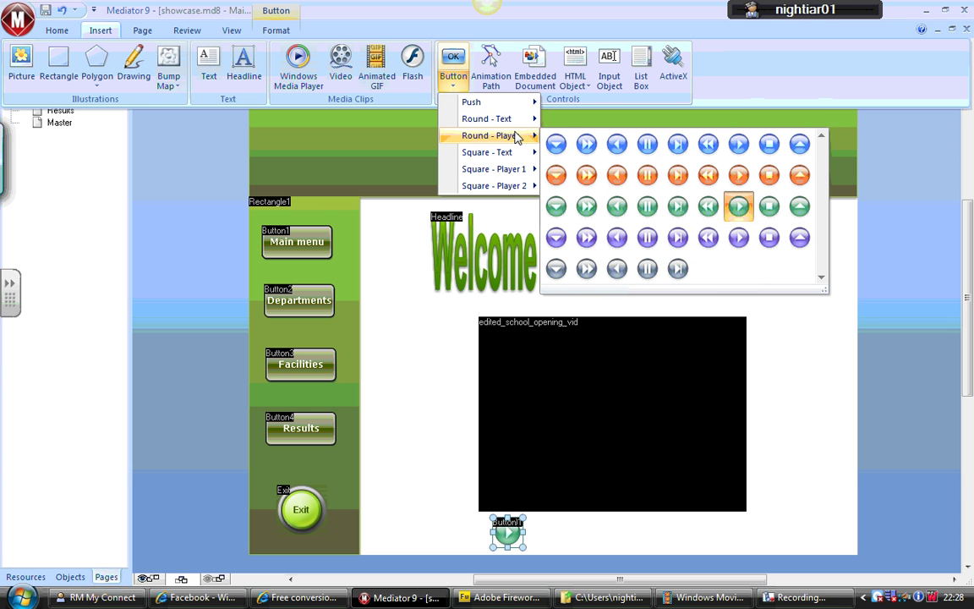
left_click(648, 213)
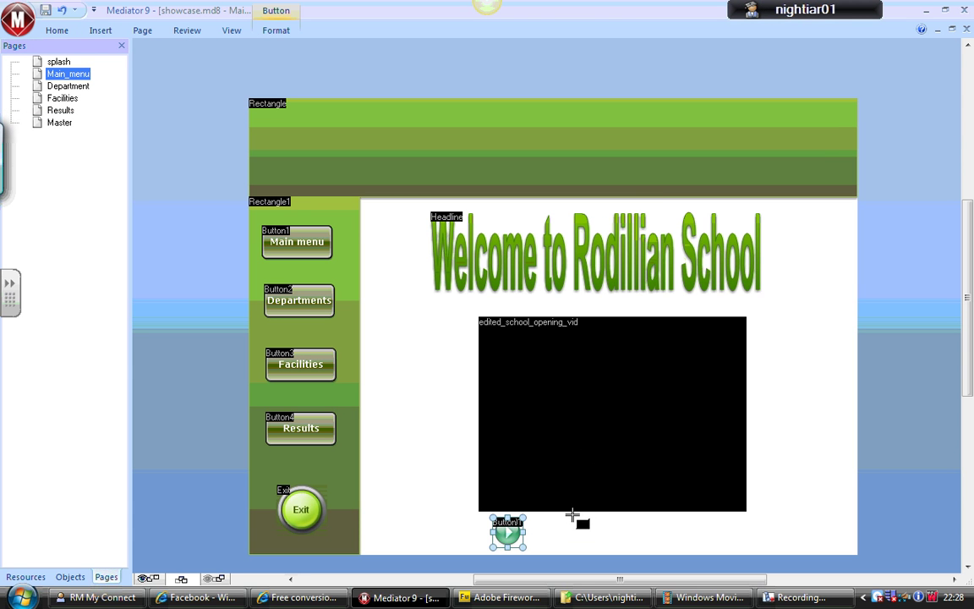
left_click_drag(610, 526, 616, 537)
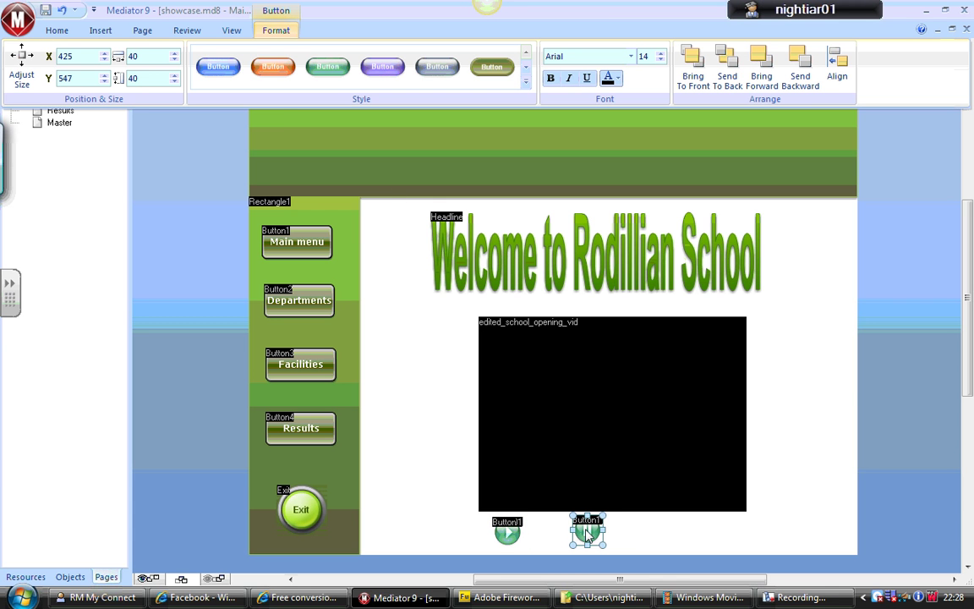
left_click(588, 533)
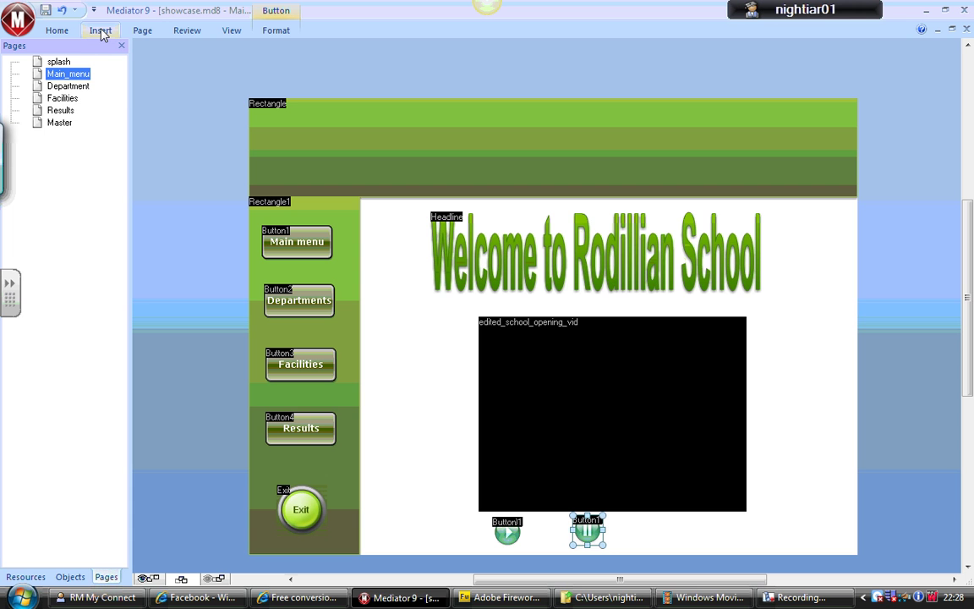
- Give the pause button a Mouse Click event with a Pause action on edited_school_opening_vid
left_click(142, 31)
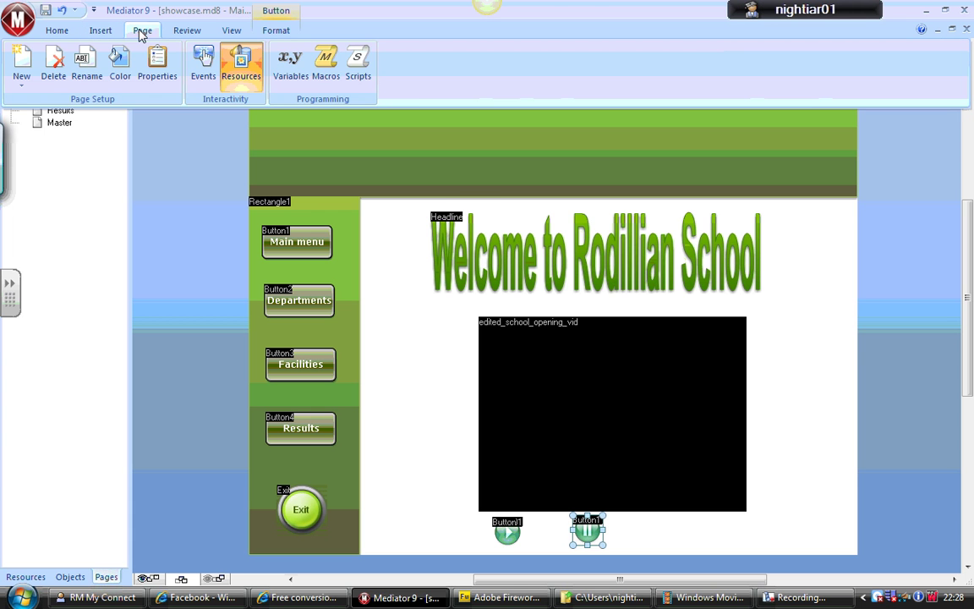
left_click(208, 69)
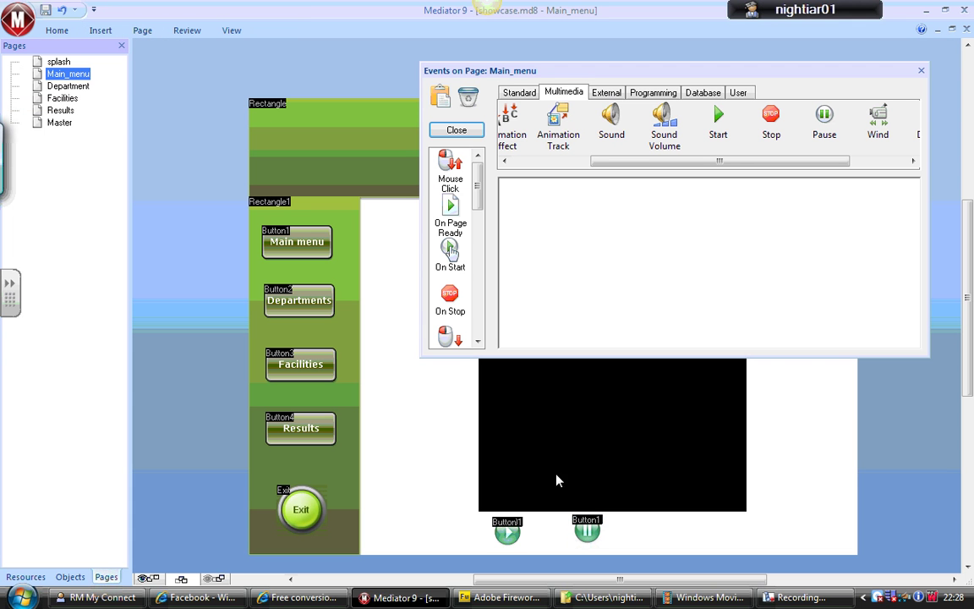
left_click(589, 534)
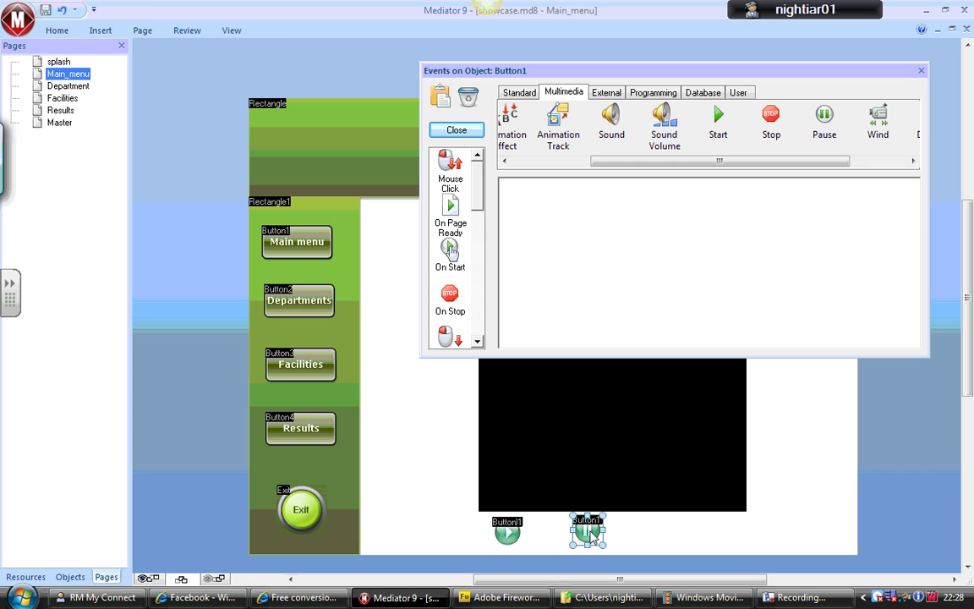
left_click(453, 173)
left_click_drag(452, 173, 545, 210)
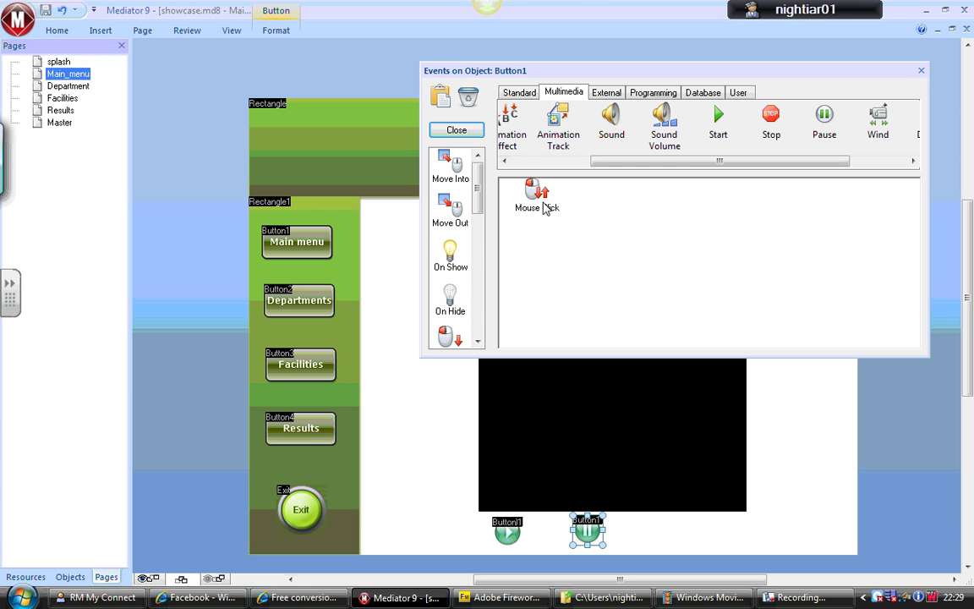
left_click_drag(833, 118, 674, 202)
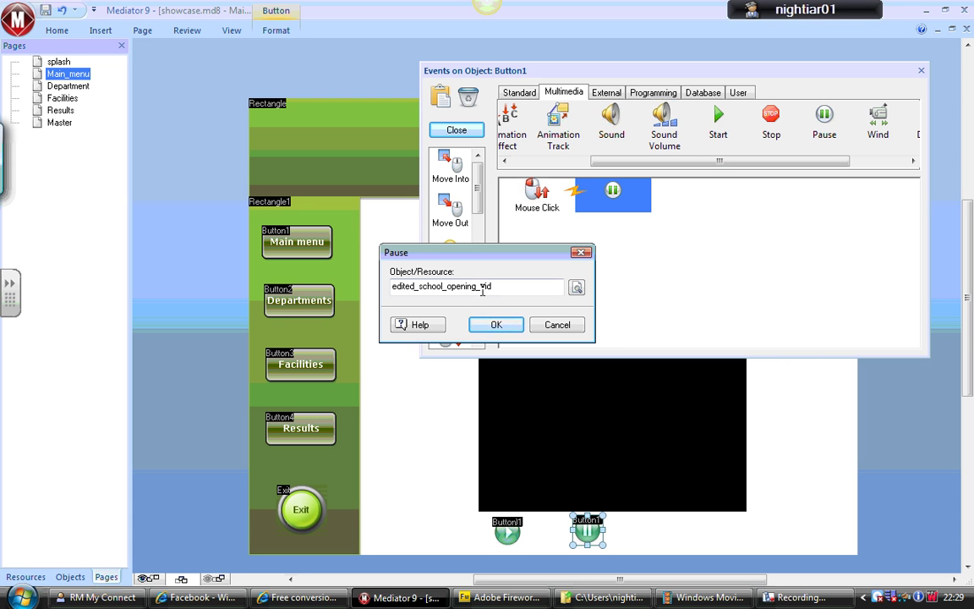
left_click(497, 324)
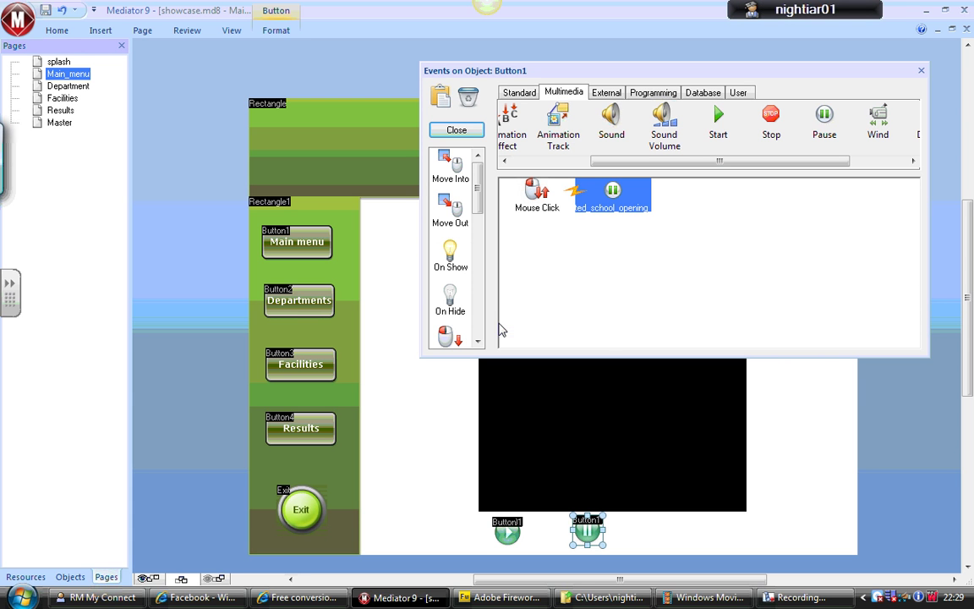
left_click(921, 71)
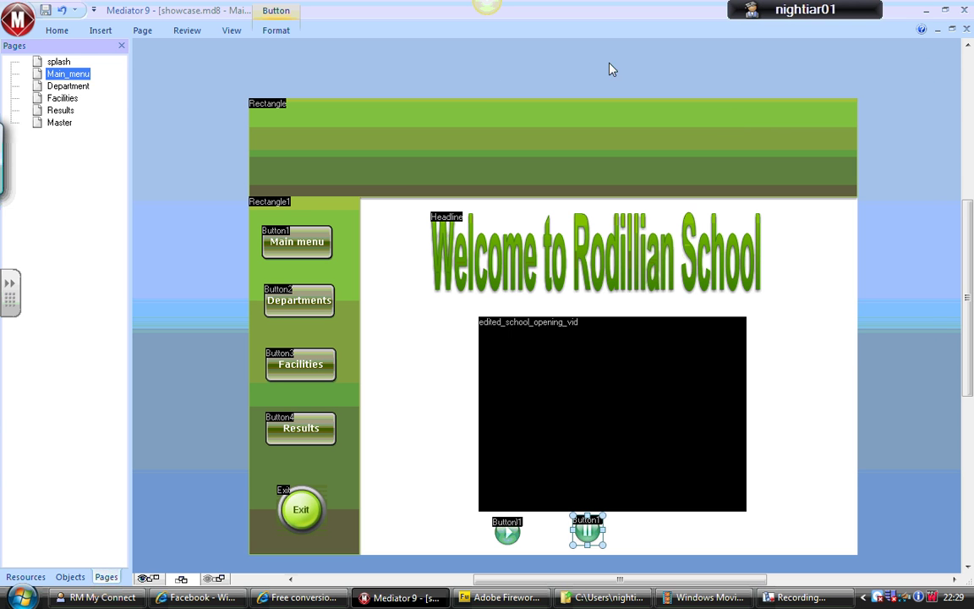
- Place a green Round - Player stop button to the right of the pause button
left_click(100, 30)
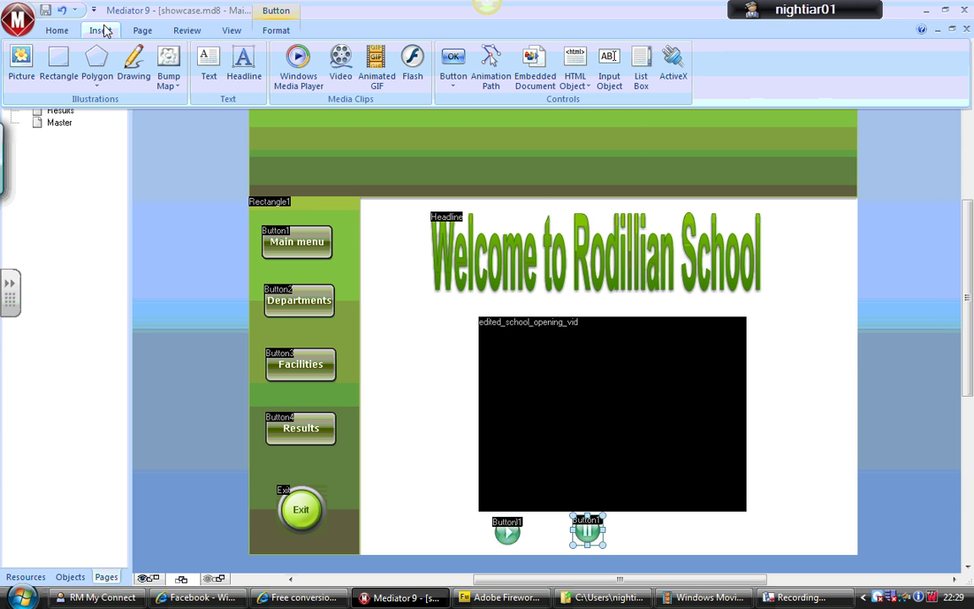
left_click(454, 88)
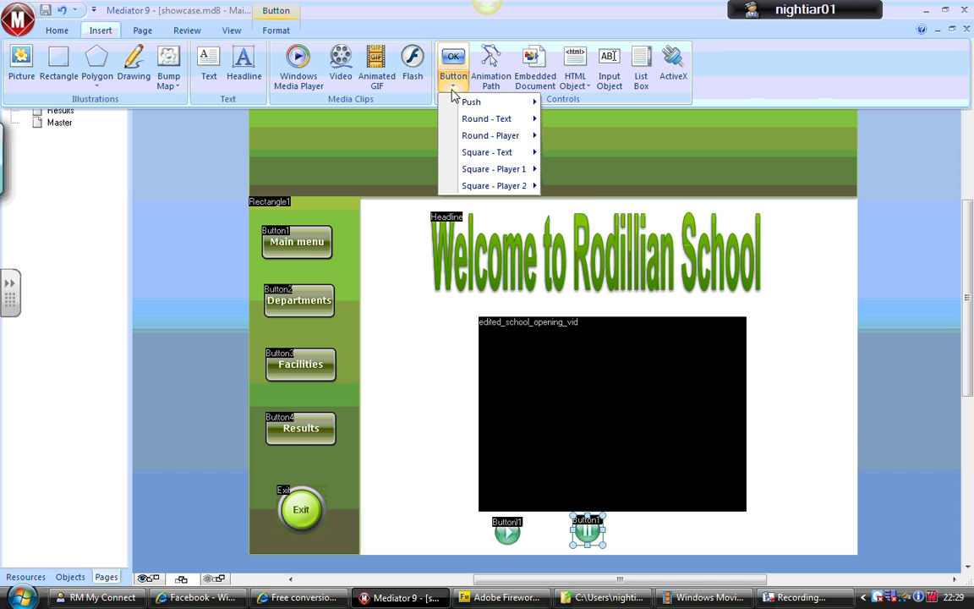
mouse_move(487, 143)
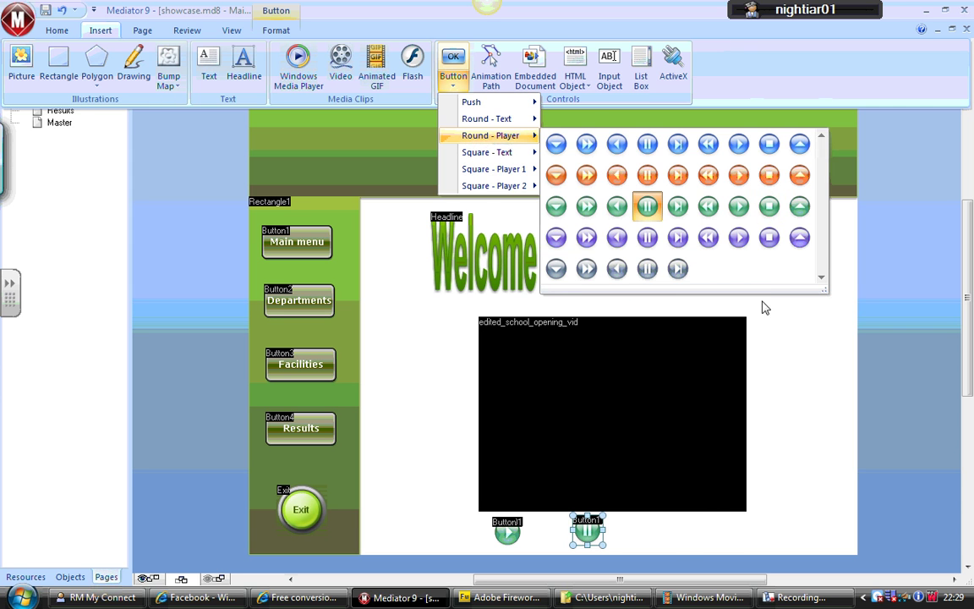
left_click(769, 205)
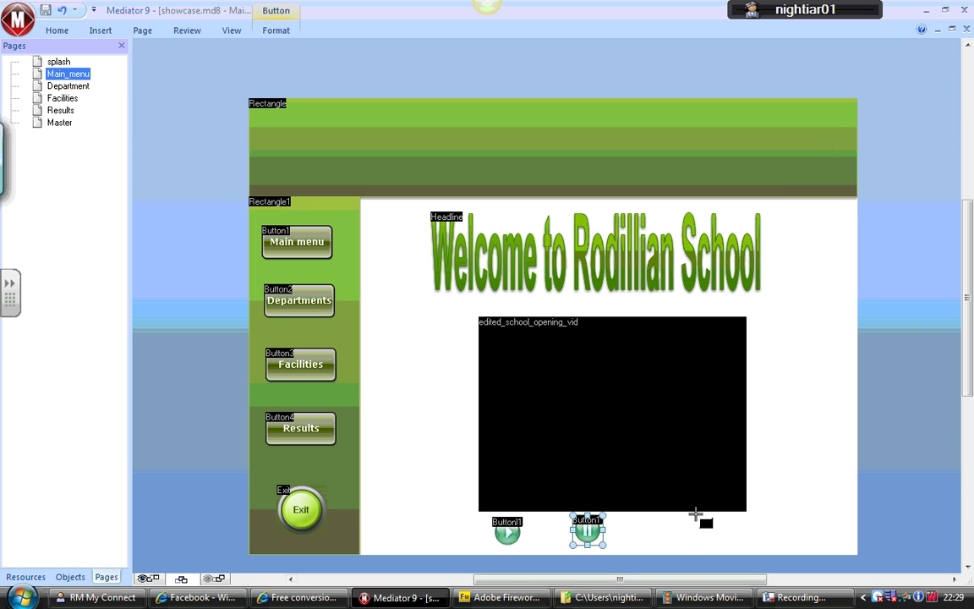
left_click(738, 537)
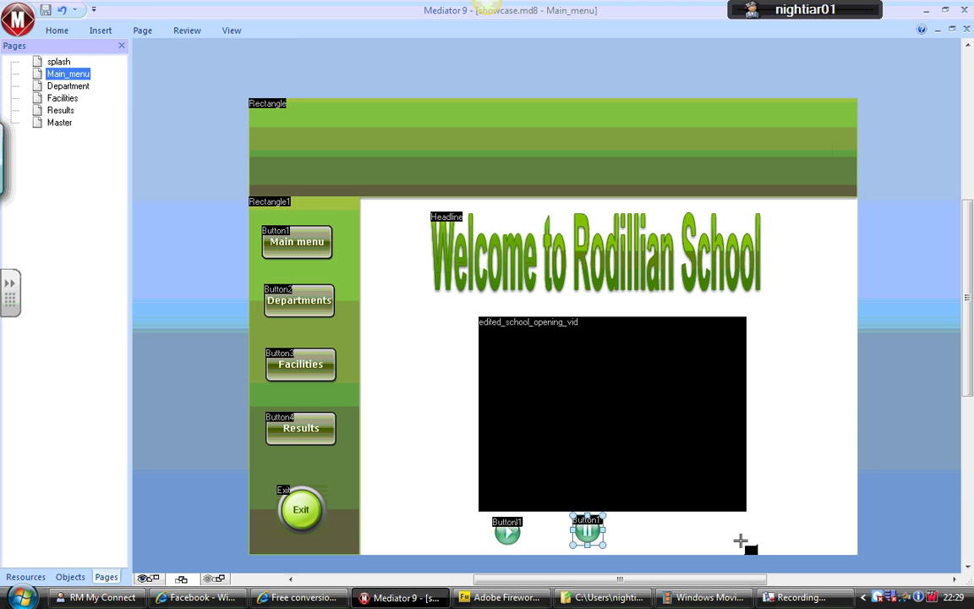
left_click(740, 541)
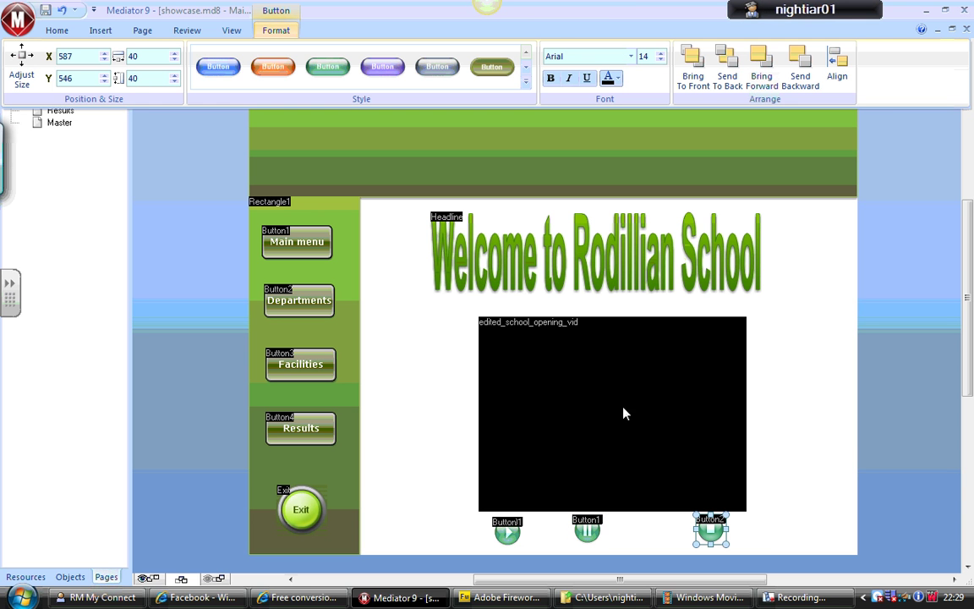
- Give the stop button a Mouse Click event with a Stop action on edited_school_opening_vid
left_click(142, 30)
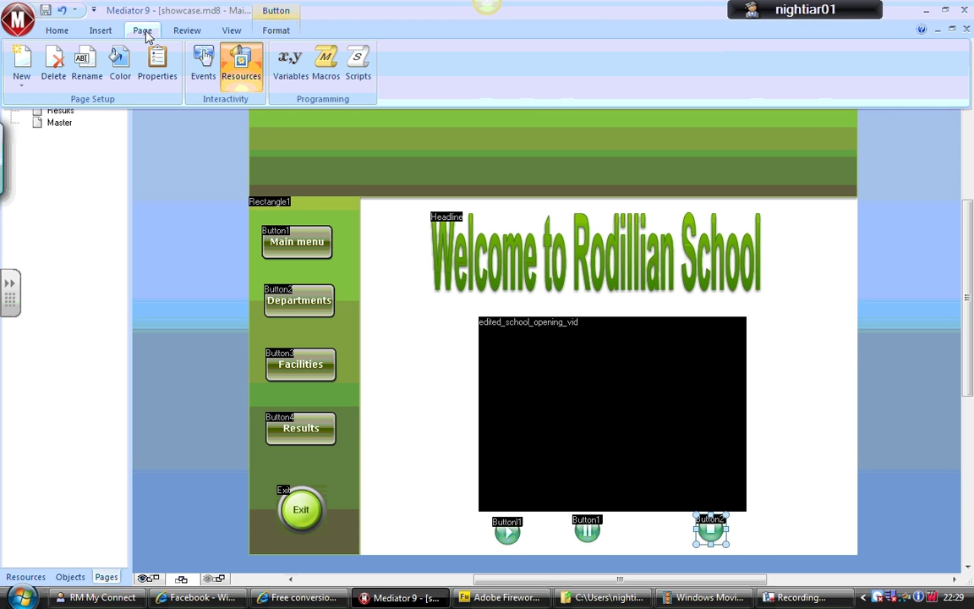
left_click(202, 66)
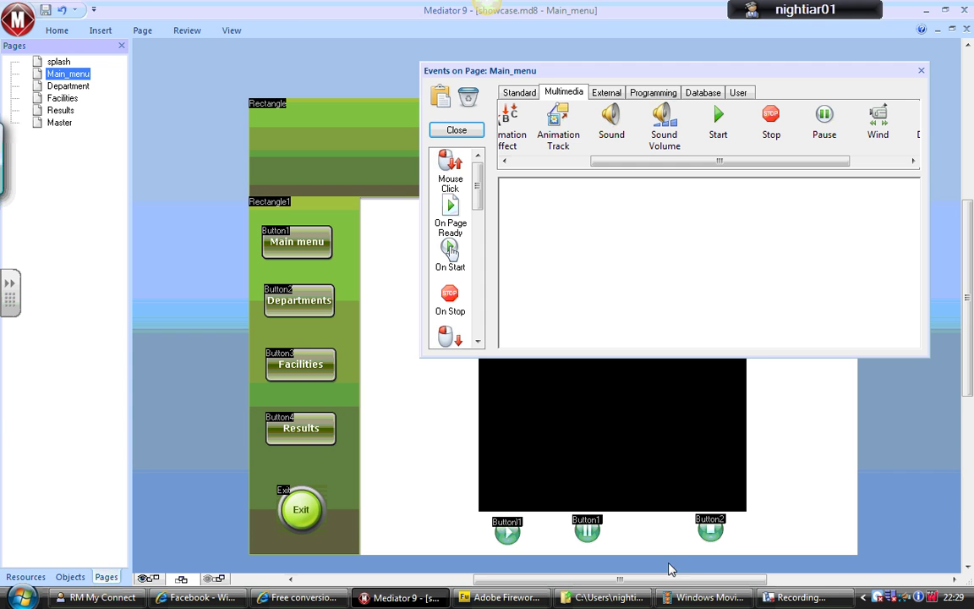
left_click(710, 531)
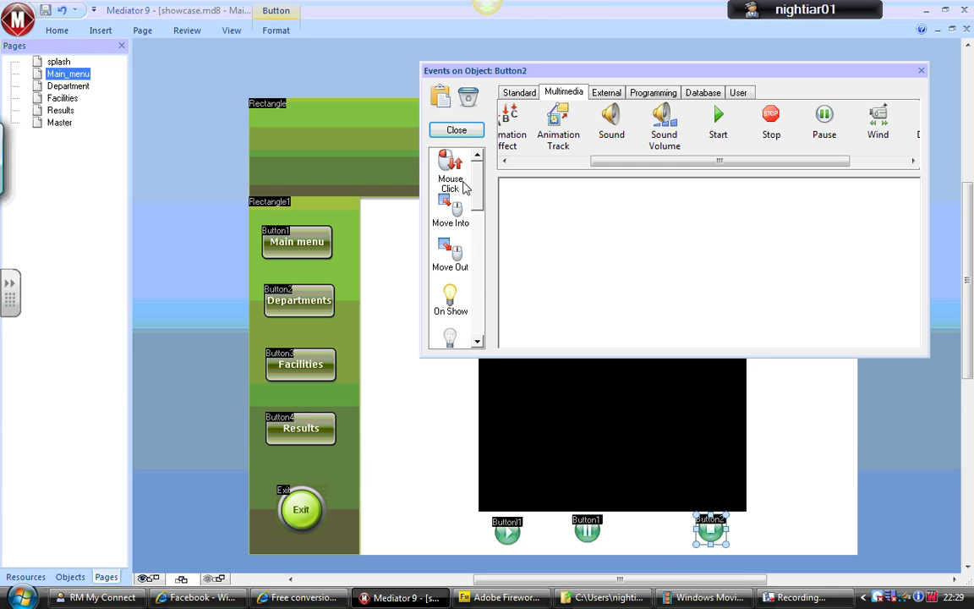
left_click_drag(450, 169, 535, 215)
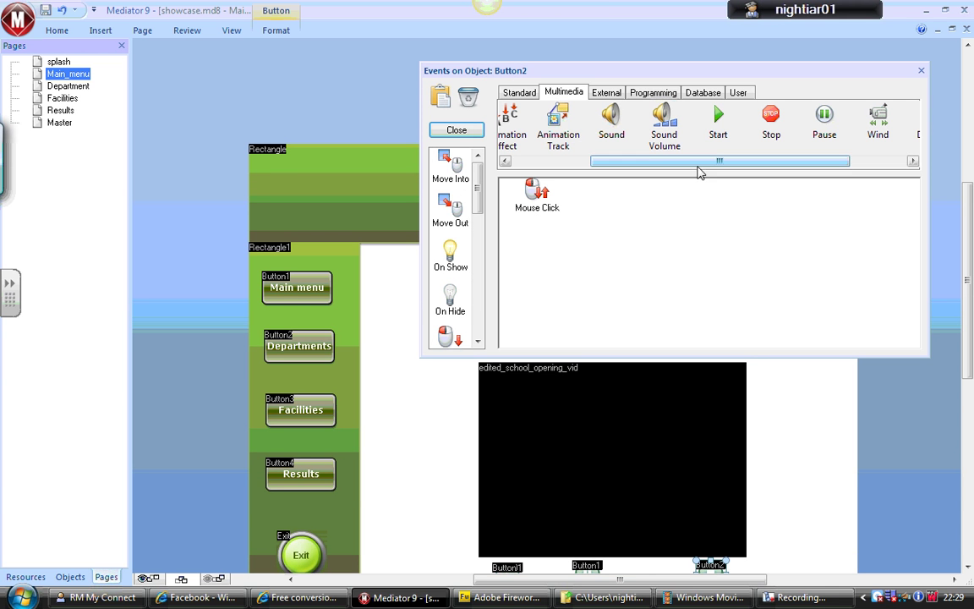
left_click_drag(770, 121, 681, 213)
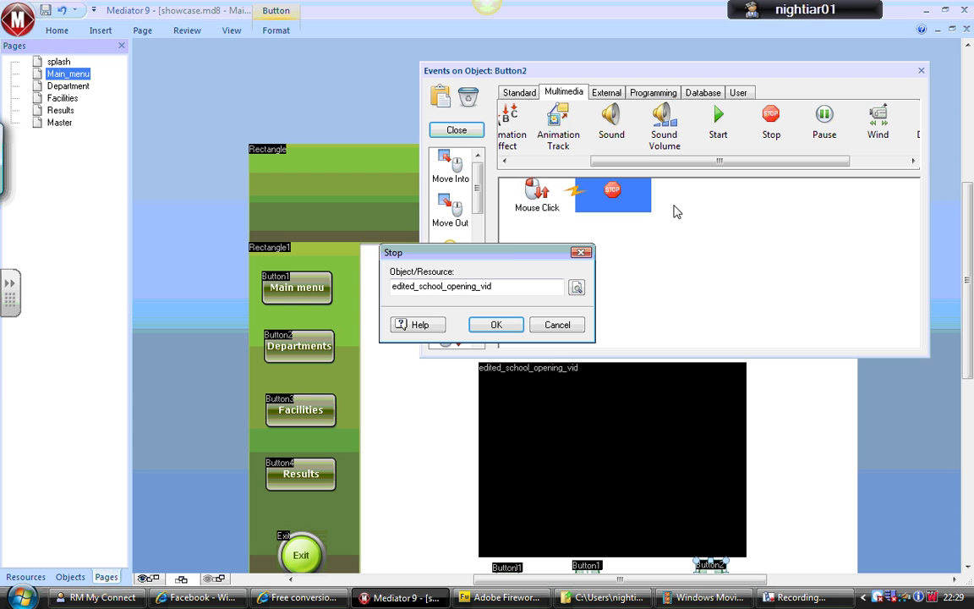
left_click(496, 324)
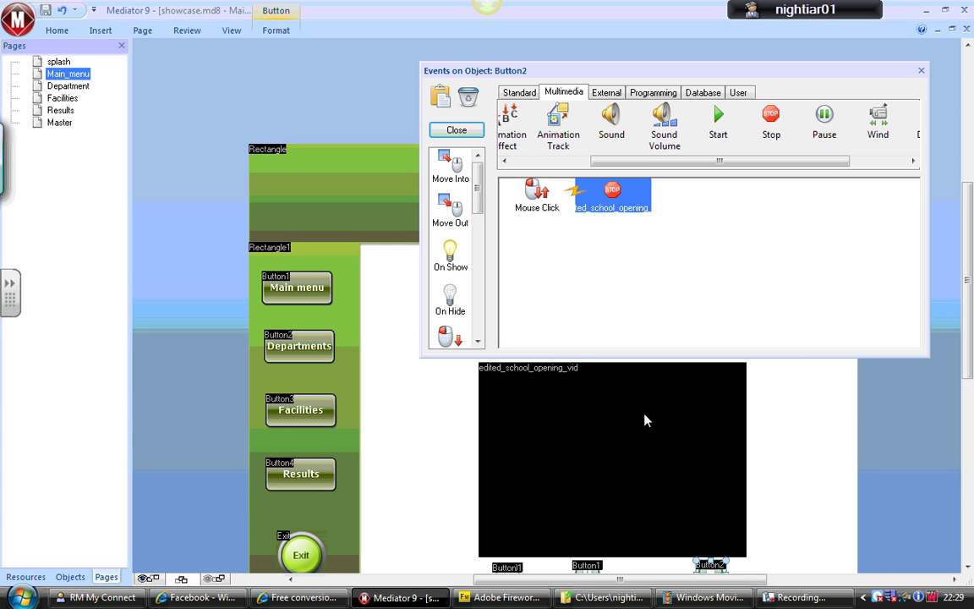
- Shift the pause and play buttons right so all three line up evenly under the video
key("Escape")
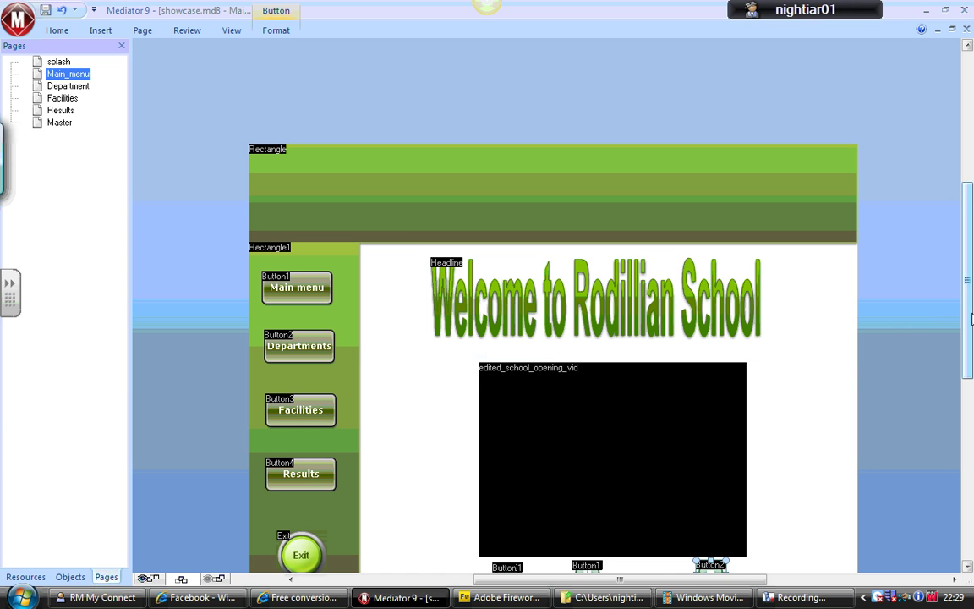
scroll(841, 397, "down", 2)
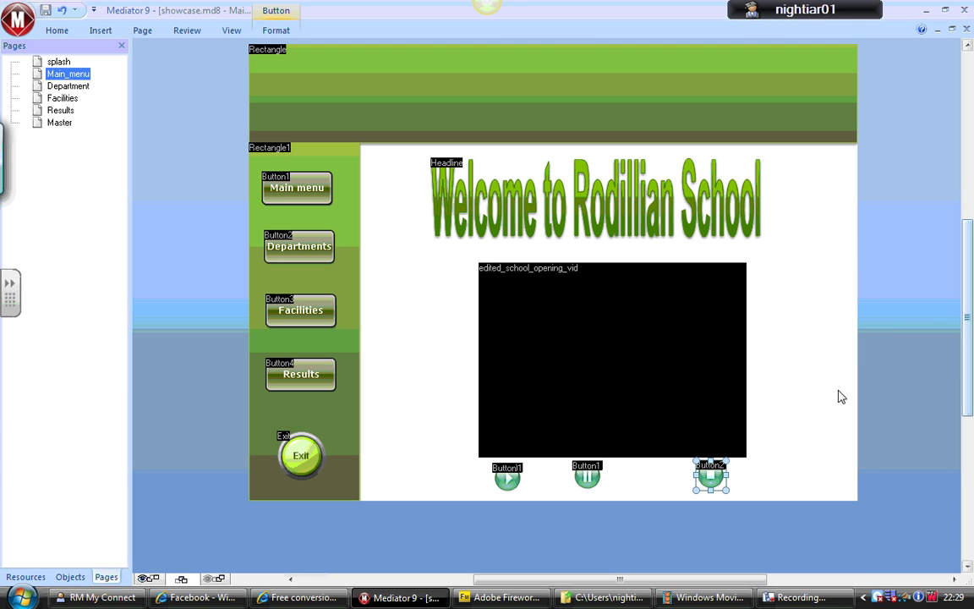
left_click(591, 472)
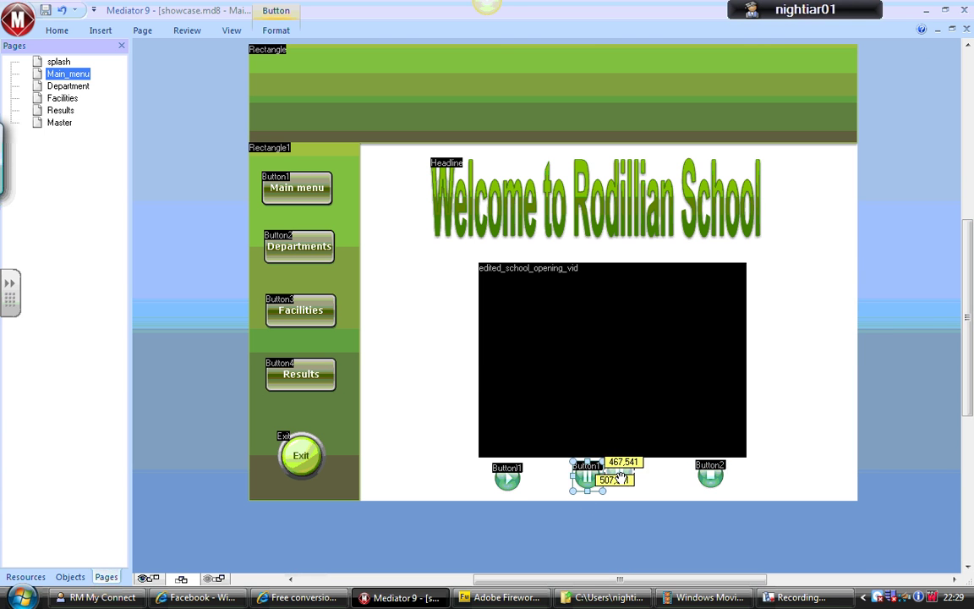
left_click_drag(621, 479, 624, 469)
left_click(520, 475)
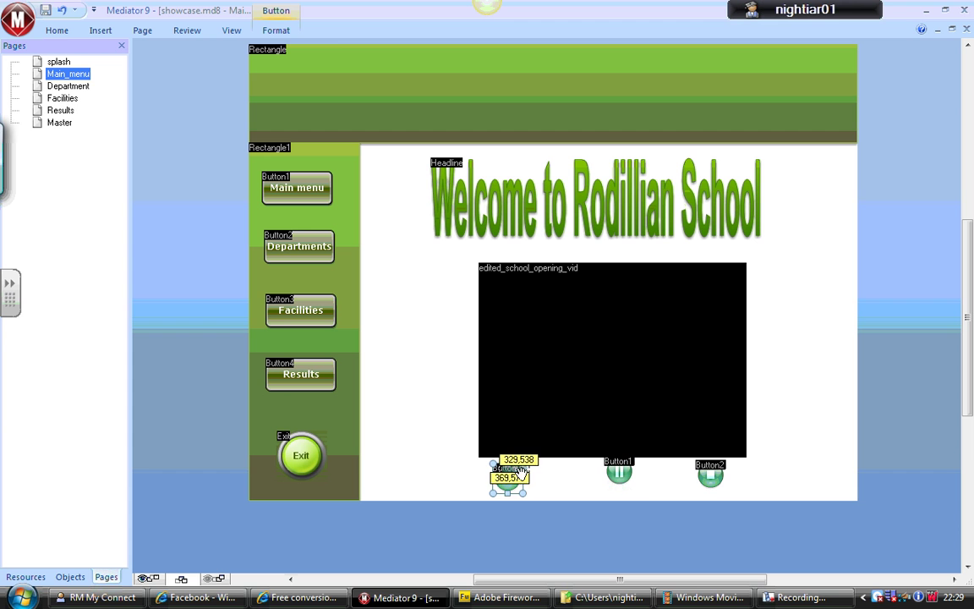
left_click_drag(520, 475, 620, 490)
left_click(620, 479)
left_click_drag(526, 478, 538, 481)
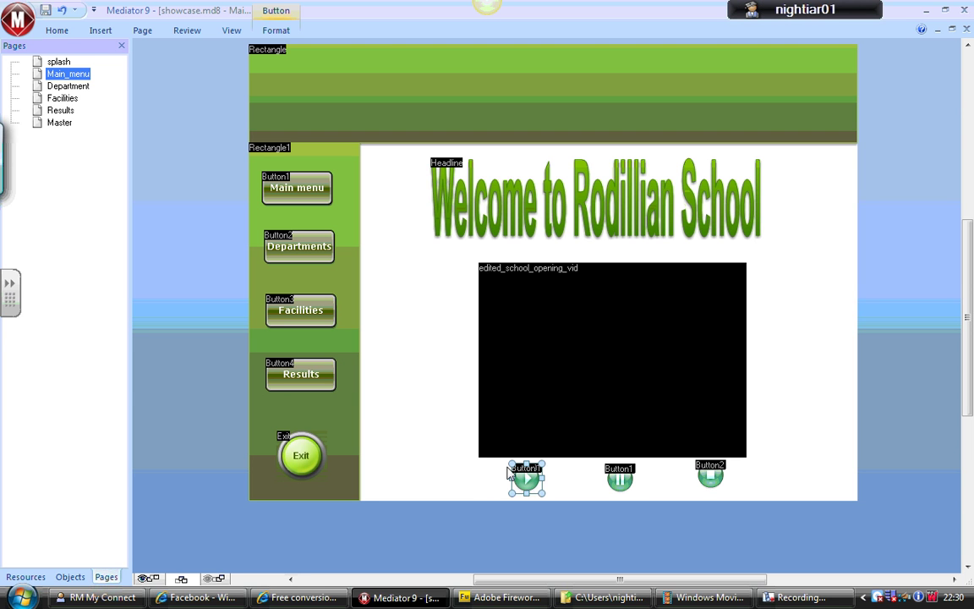
key("Up")
key("Up")
key("Up")
key("Up")
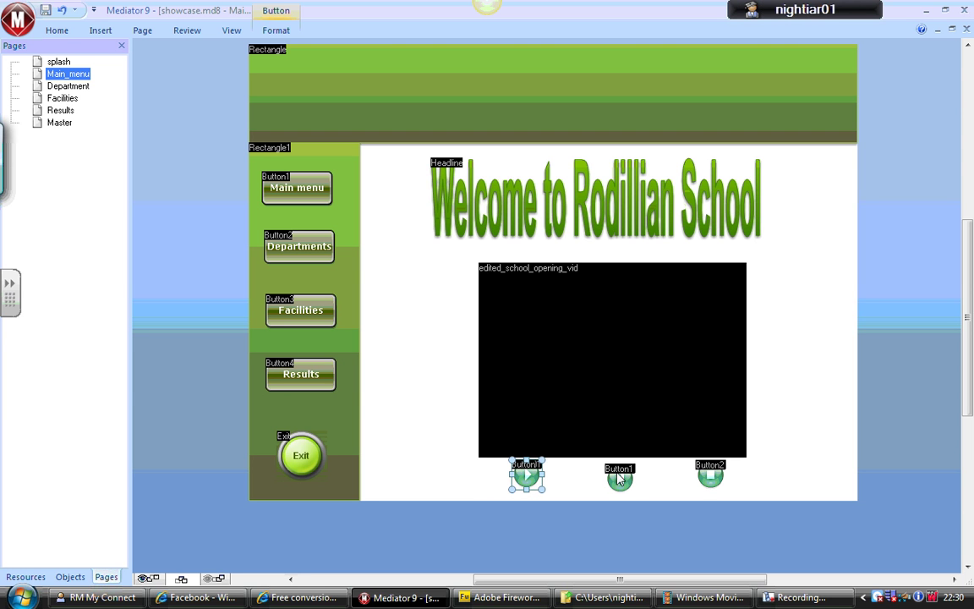
left_click(622, 479)
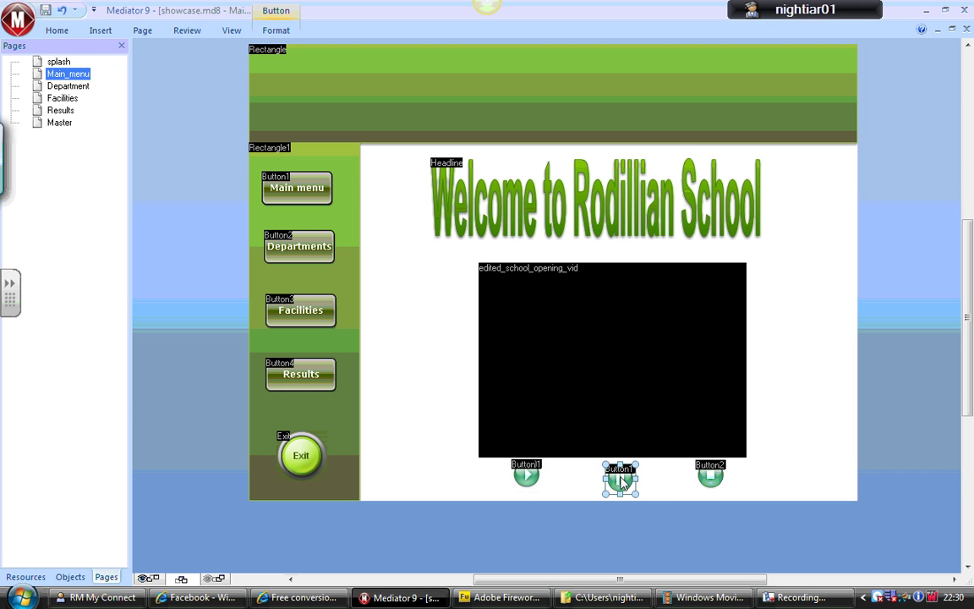
- Run Main_menu in Test Mode, then stop and restart the school video with its buttons
left_click(178, 34)
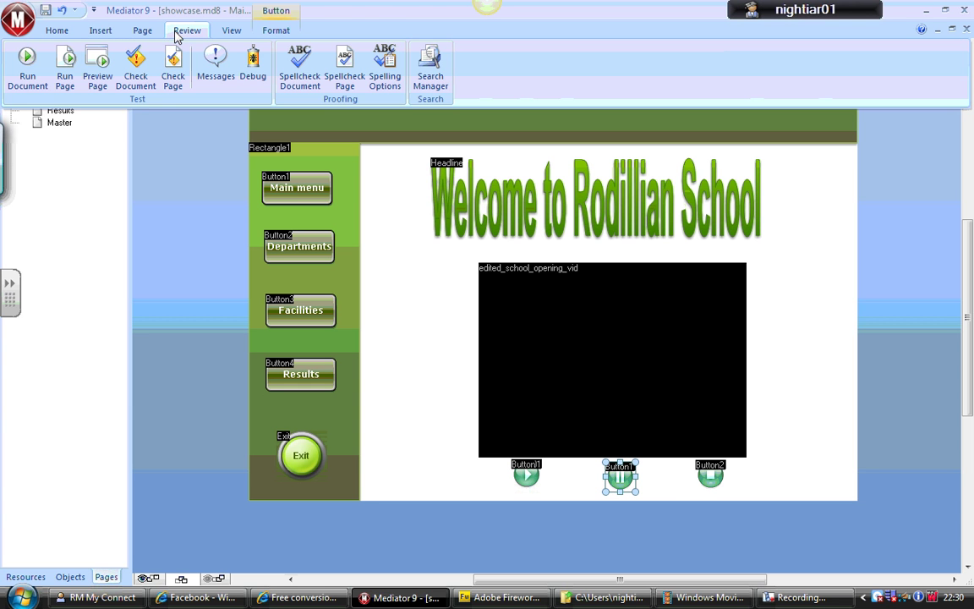
left_click(65, 66)
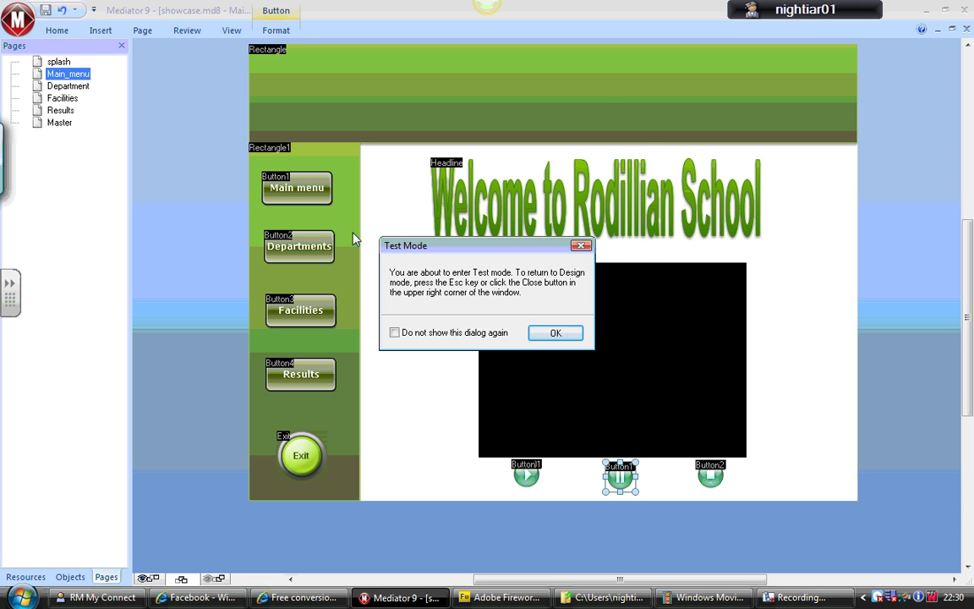
left_click(565, 339)
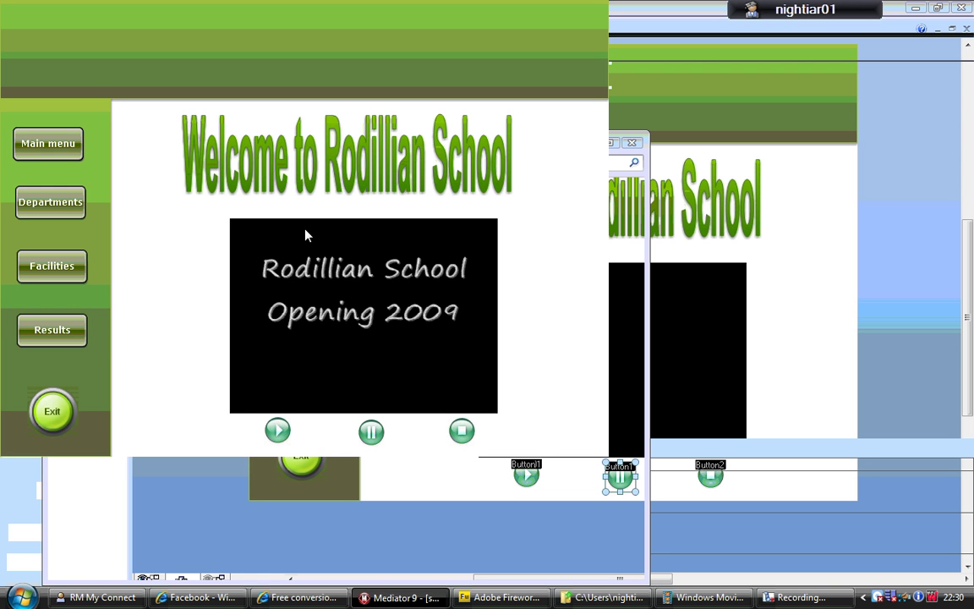
left_click(462, 433)
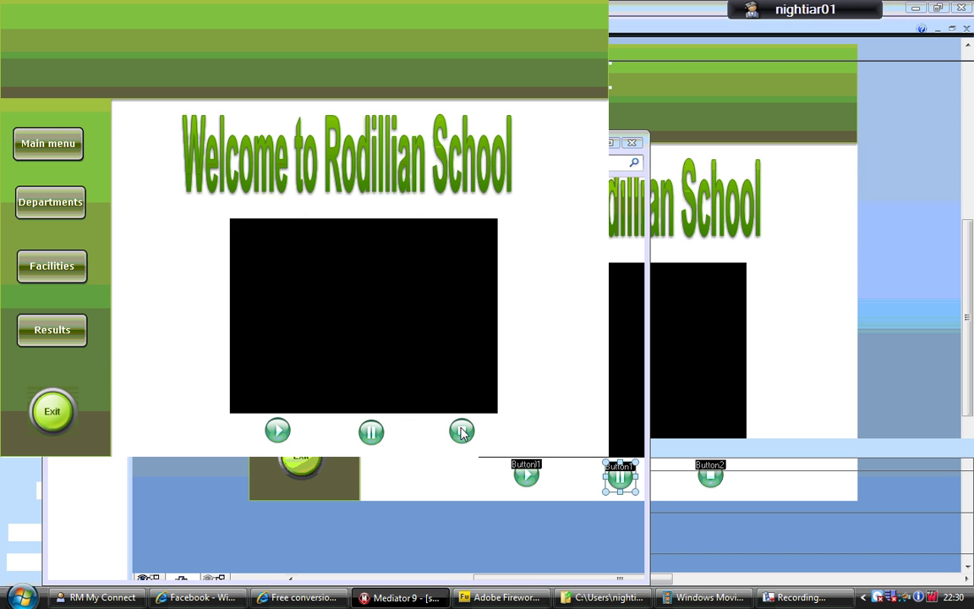
left_click(278, 430)
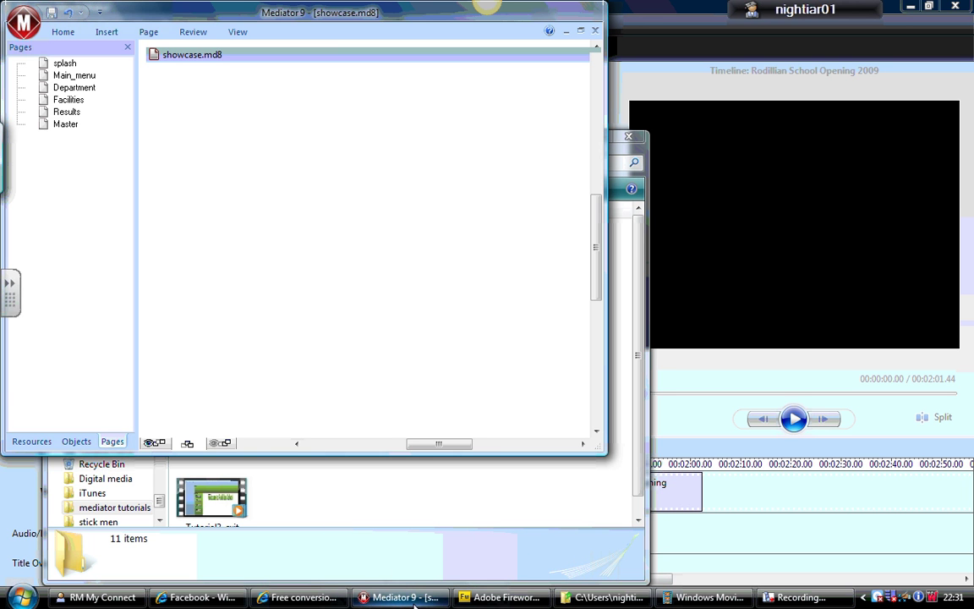
- Close the Run Page preview and return to the showcase.md8 project window in Mediator 9
left_click(384, 603)
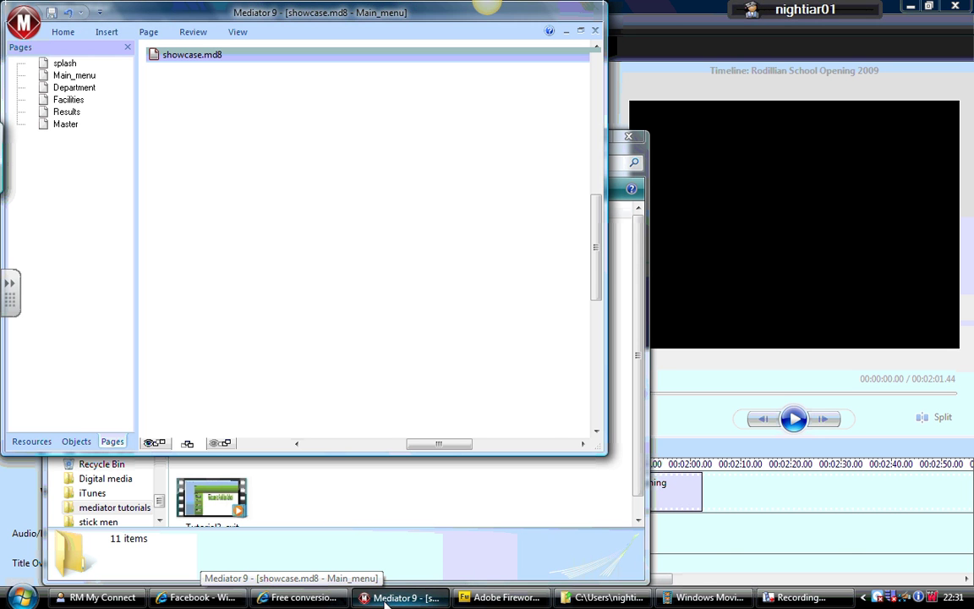
left_click(795, 597)
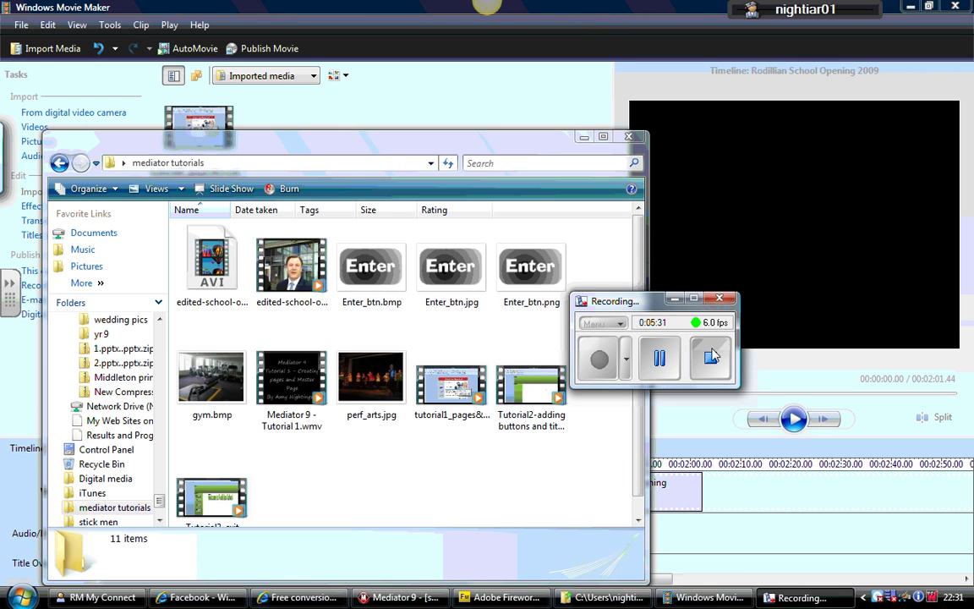
left_click(712, 358)
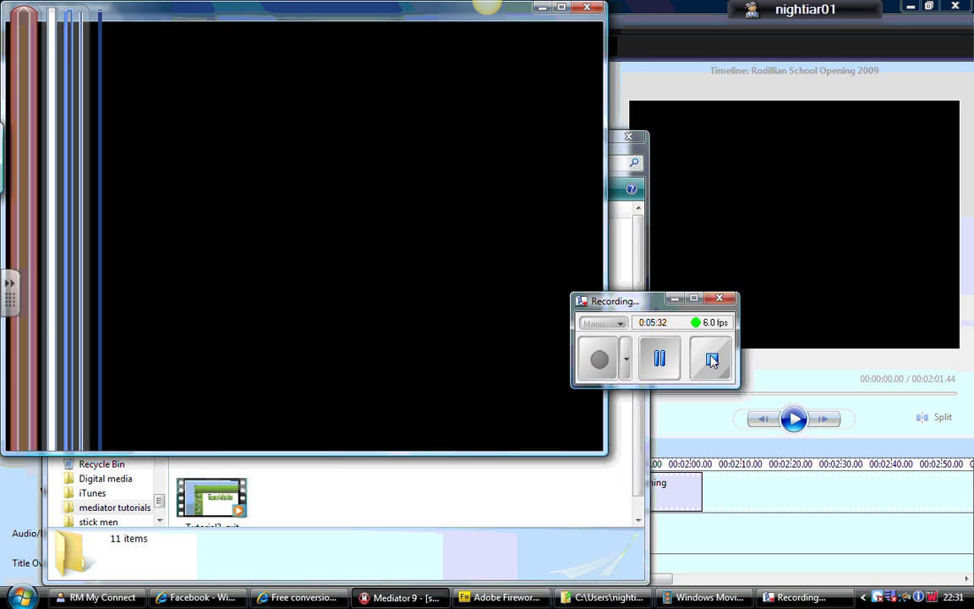